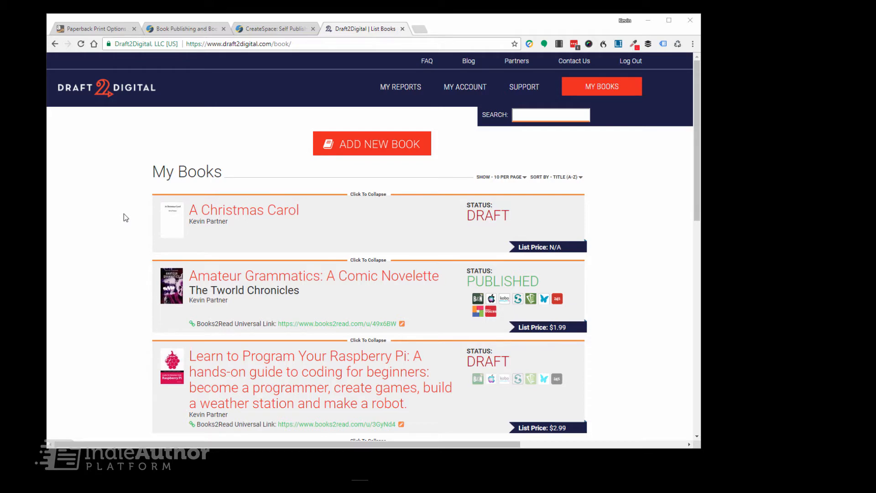
- Look through the My Books list, from A Christmas Carol down to the Robot Empire titles
scroll(237, 170, down, 3)
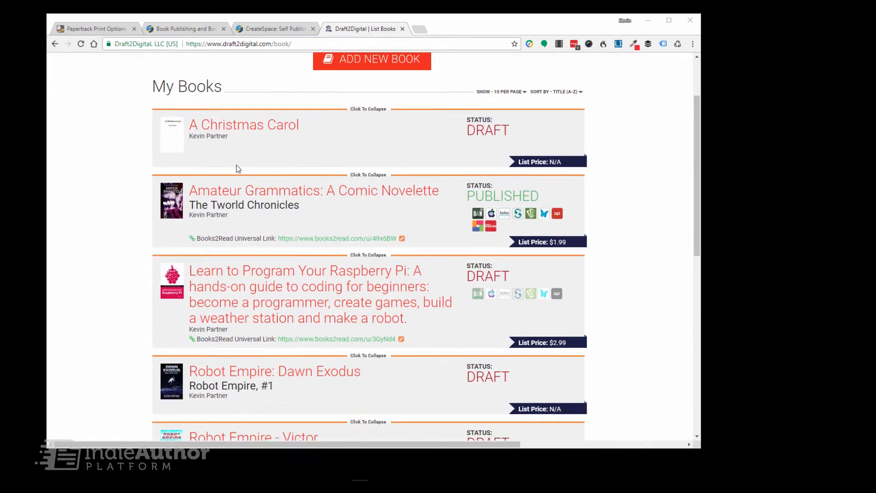
scroll(237, 169, up, 3)
scroll(237, 170, down, 6)
scroll(238, 170, up, 7)
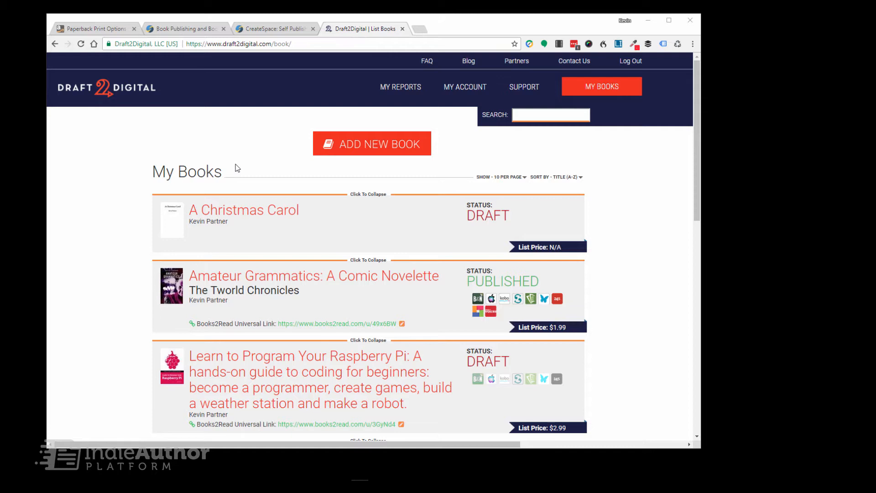
scroll(213, 191, down, 1)
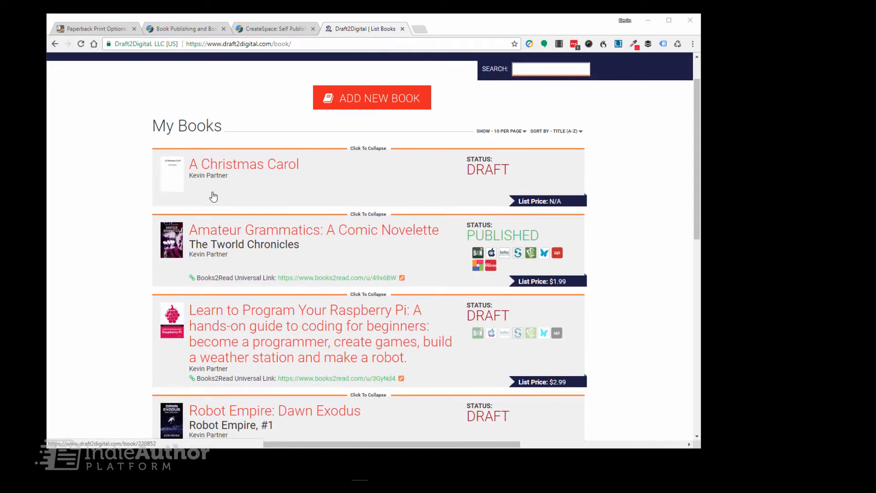
scroll(213, 196, up, 1)
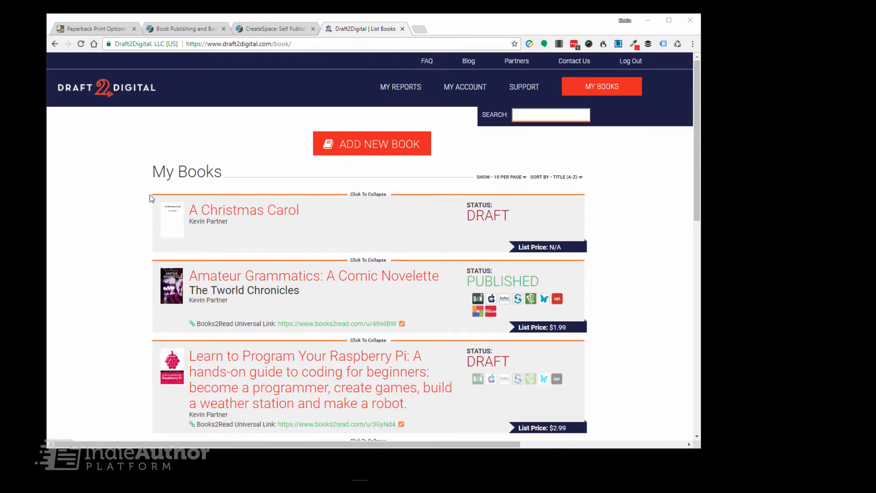
scroll(144, 195, down, 2)
scroll(143, 195, down, 1)
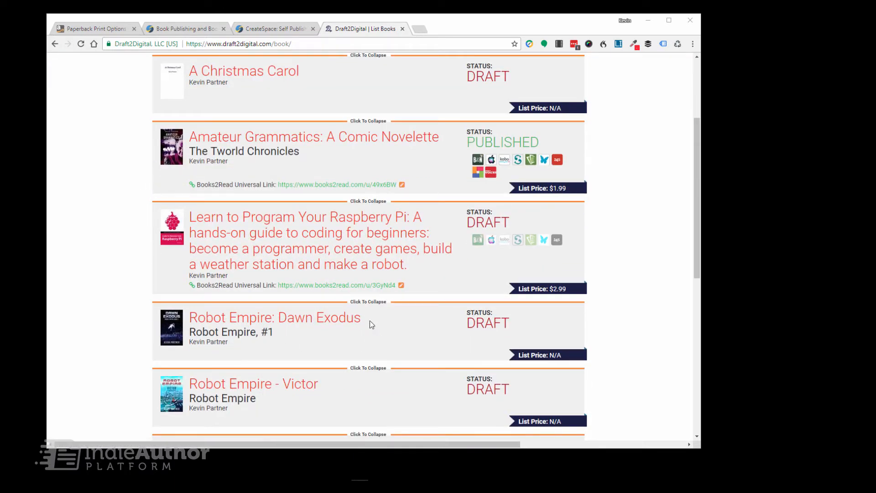
- Open the book Robot Empire: Dawn Exodus and start editing its details
click(322, 325)
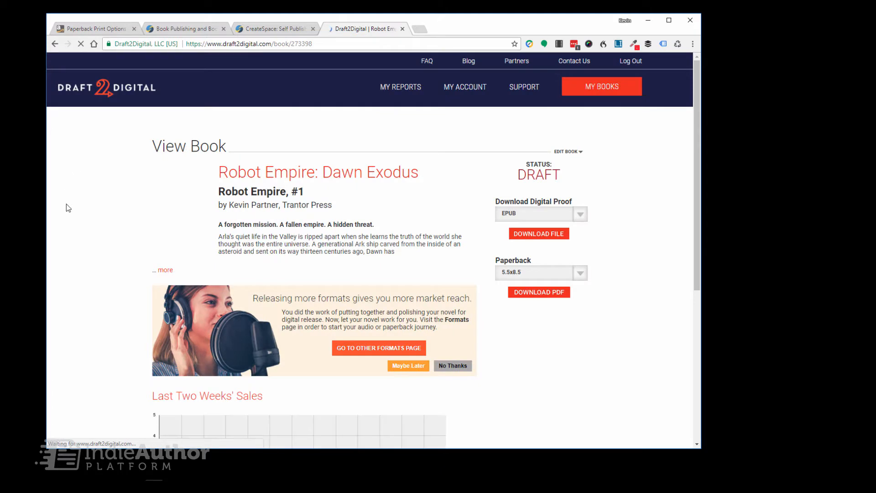
click(566, 151)
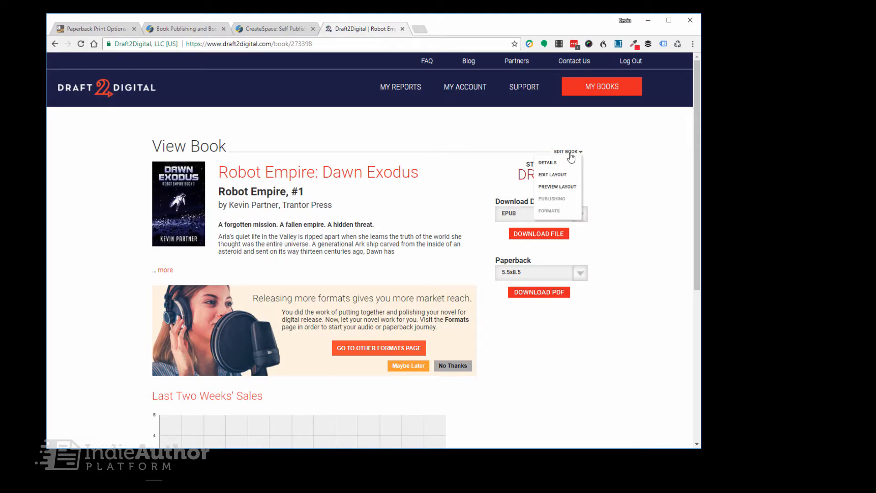
click(555, 163)
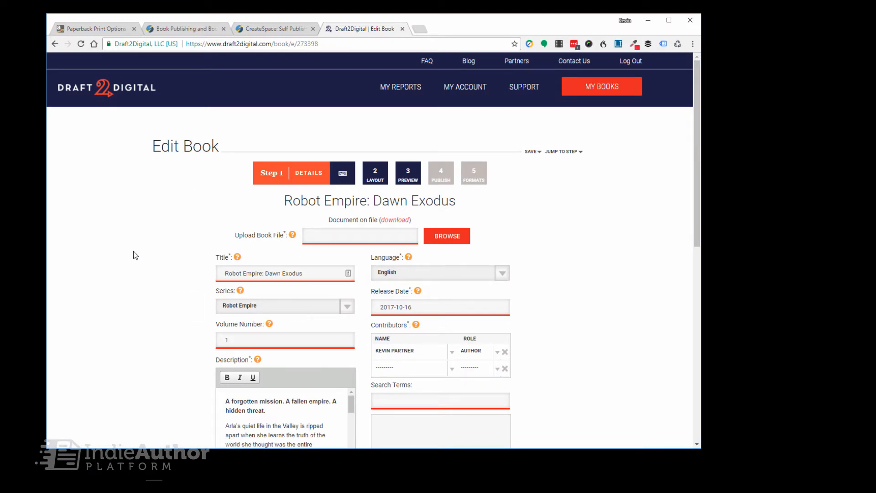
- Examine the book's details form, from the title and description to the BISAC subjects, and the available series choices
scroll(137, 254, down, 3)
scroll(141, 254, down, 2)
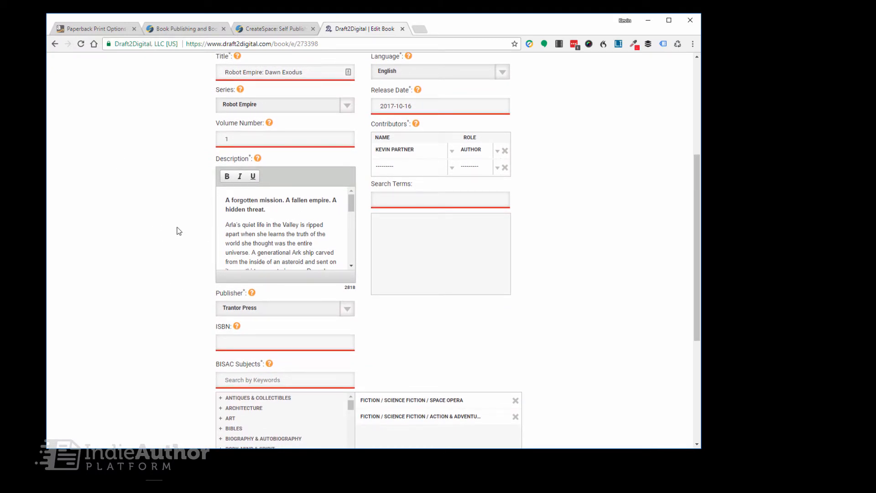
scroll(165, 254, down, 2)
scroll(165, 252, up, 4)
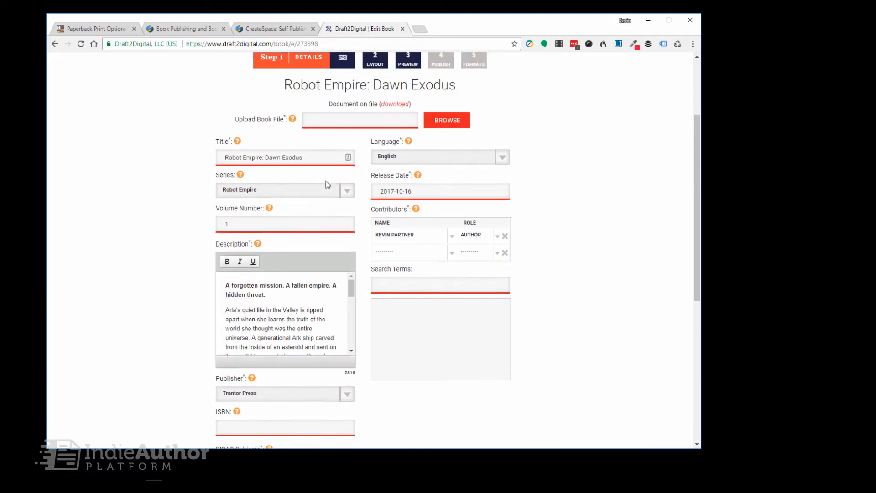
scroll(188, 214, down, 3)
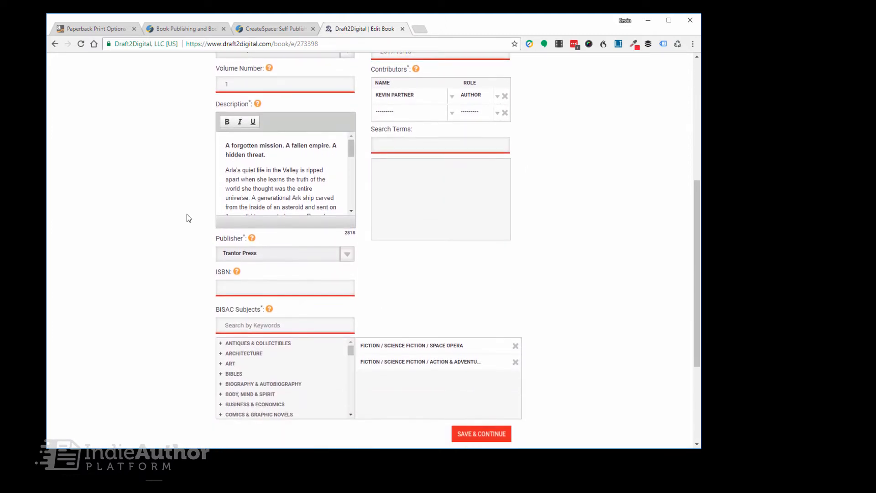
scroll(188, 214, up, 4)
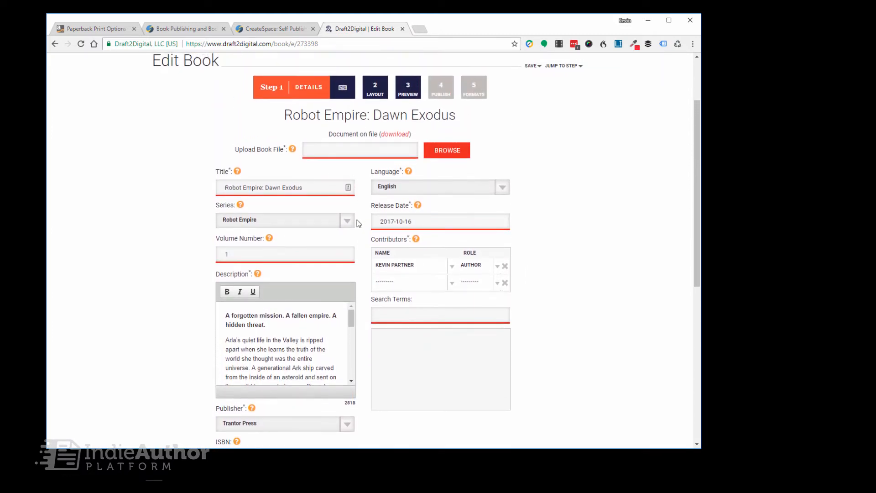
click(351, 224)
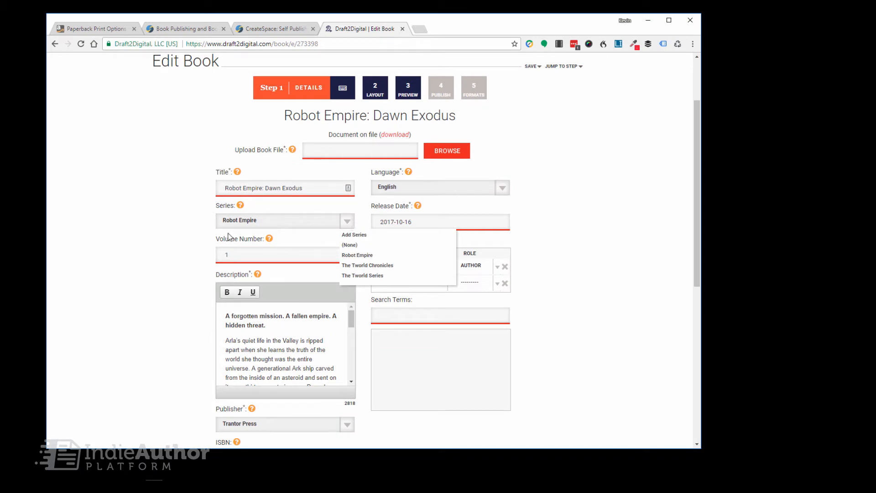
click(145, 196)
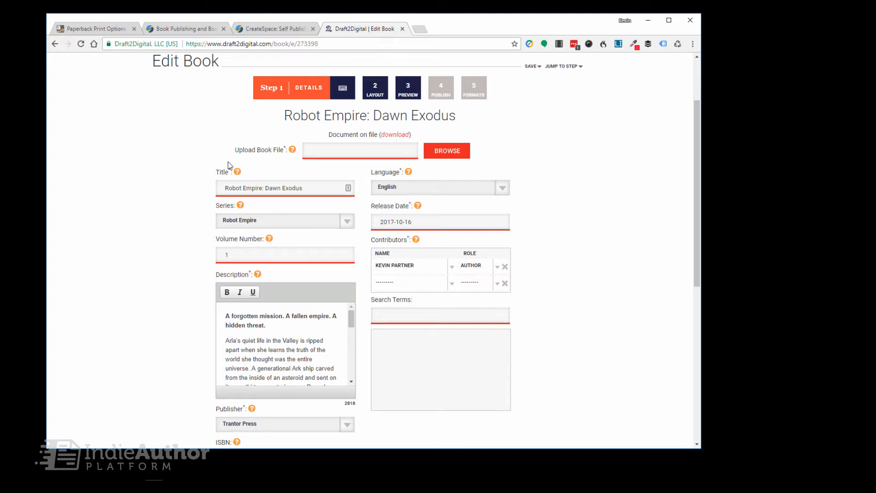
- Upload Dawn Exodus Published.docx from the Drafts folder as the book file
click(455, 155)
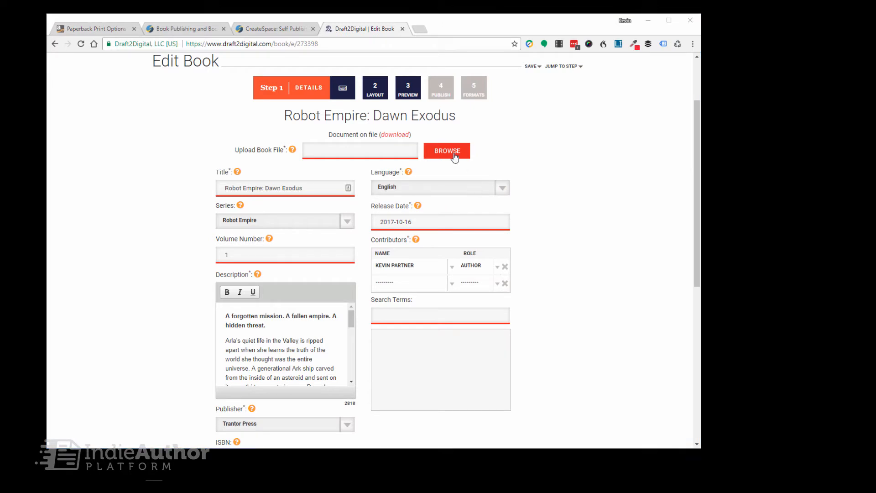
click(203, 117)
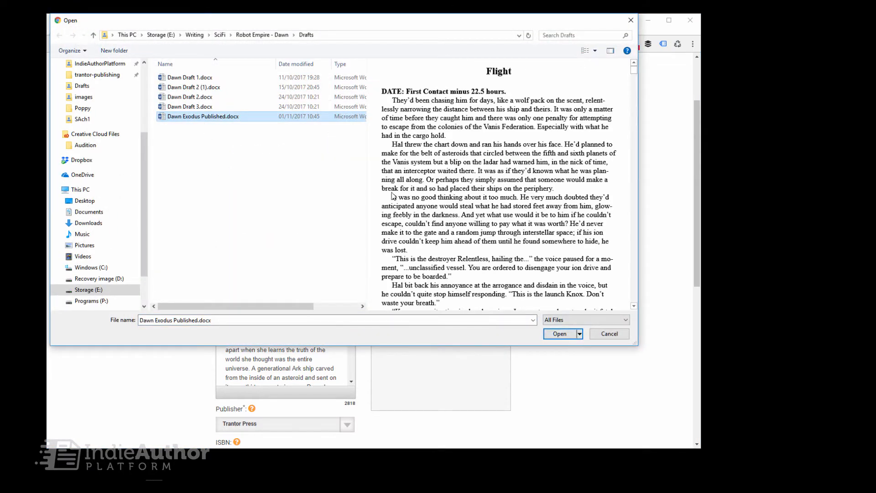
click(548, 334)
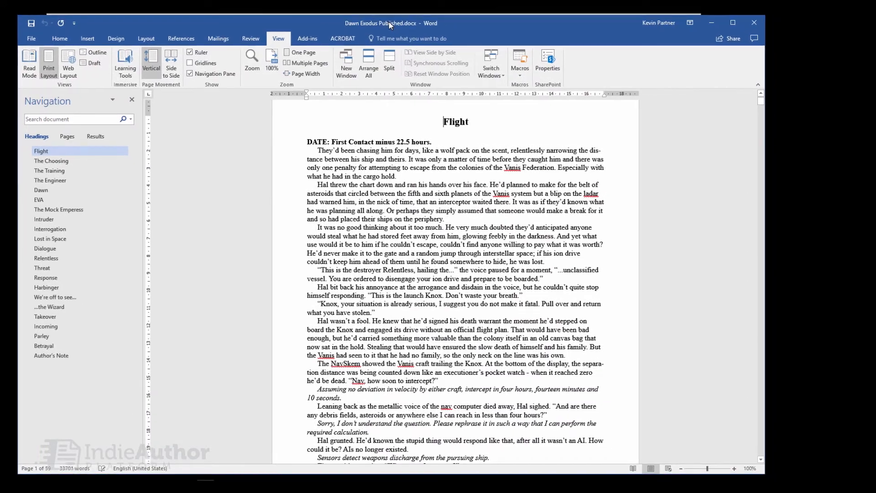
- Switch to Word and examine the formatting of the opening pages of Dawn Exodus Published.docx
scroll(372, 212, down, 6)
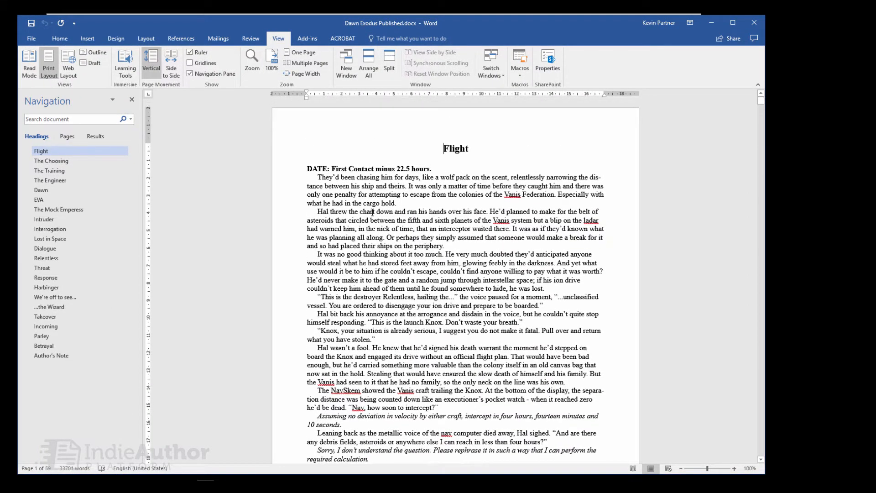
scroll(372, 212, down, 12)
scroll(372, 213, up, 16)
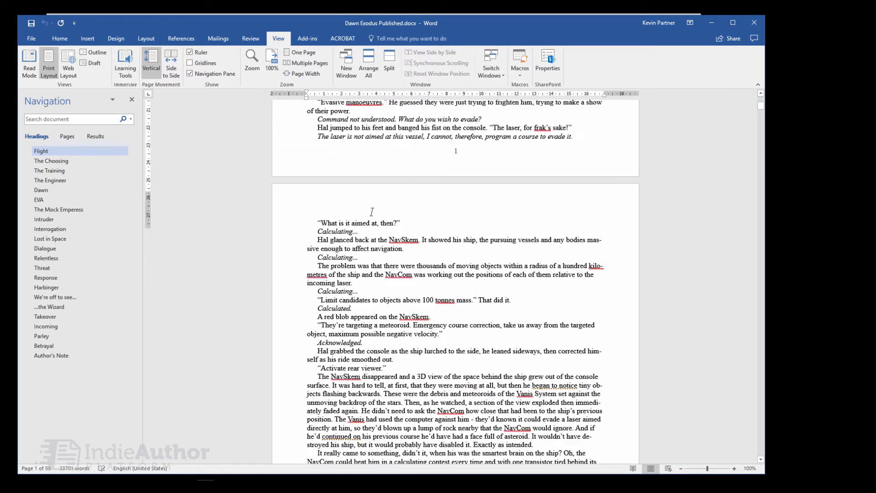
scroll(372, 213, up, 4)
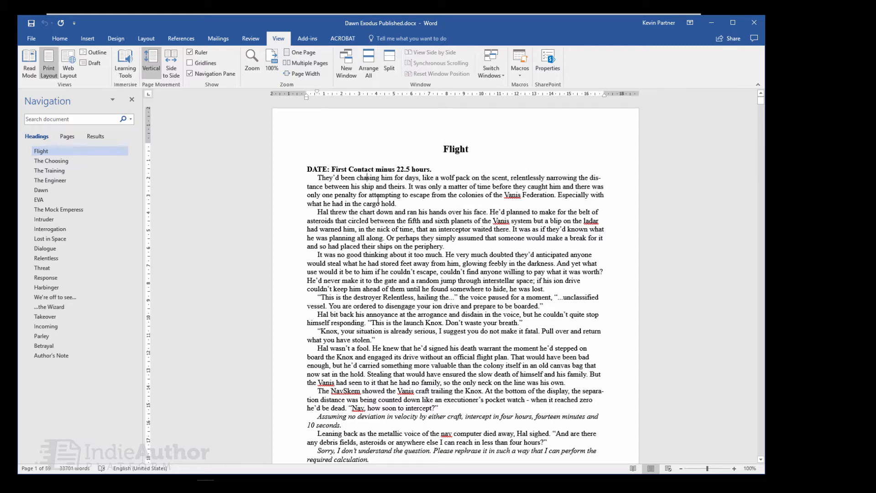
drag(463, 24, 468, 26)
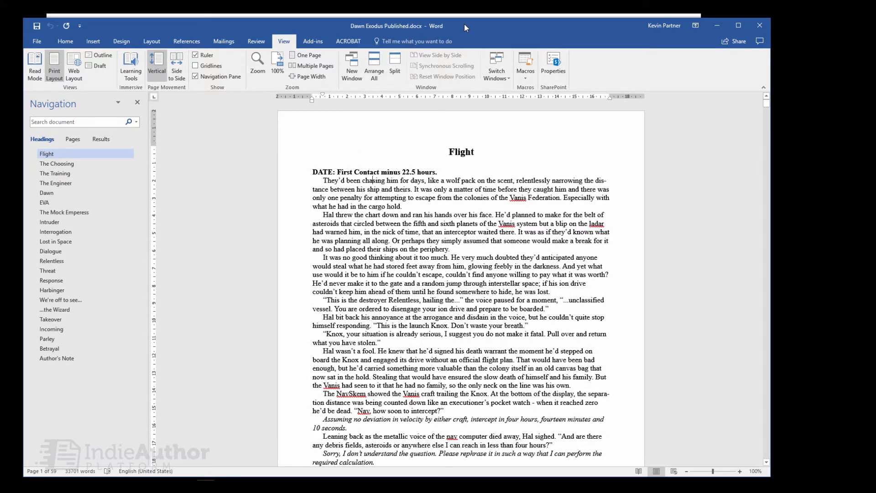
drag(464, 23, 468, 28)
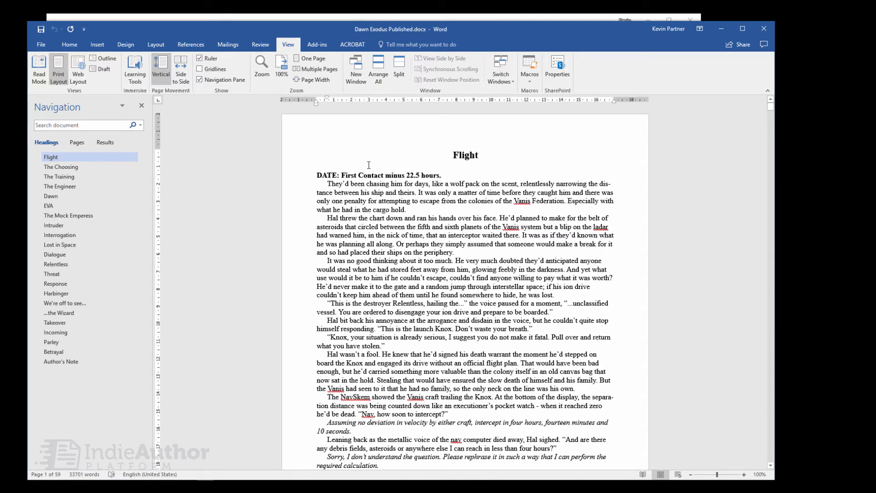
drag(483, 28, 485, 21)
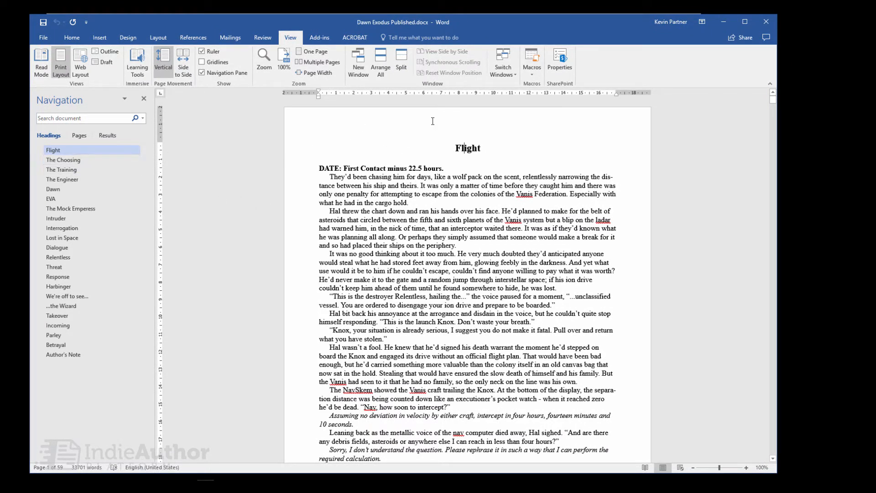
- Check the manuscript's chapter headings The Choosing and Flight, look over the Flight chapter's text, and return to Draft2Digital in the browser
click(67, 160)
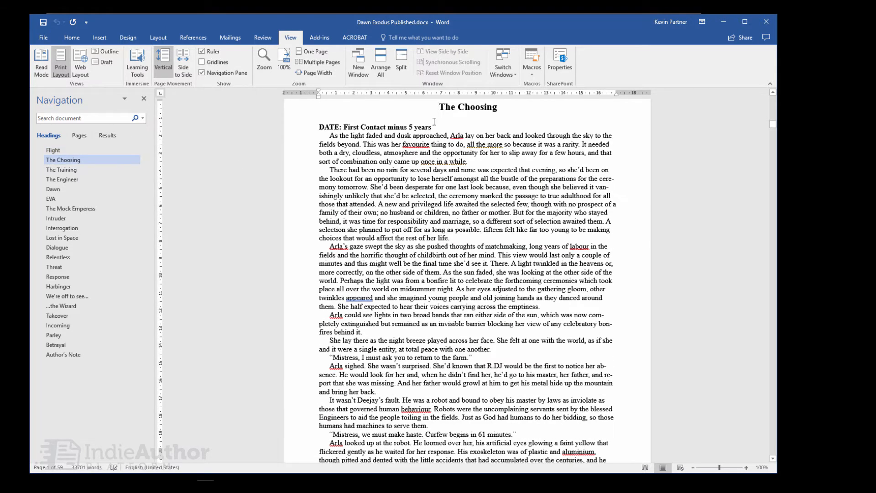
click(54, 150)
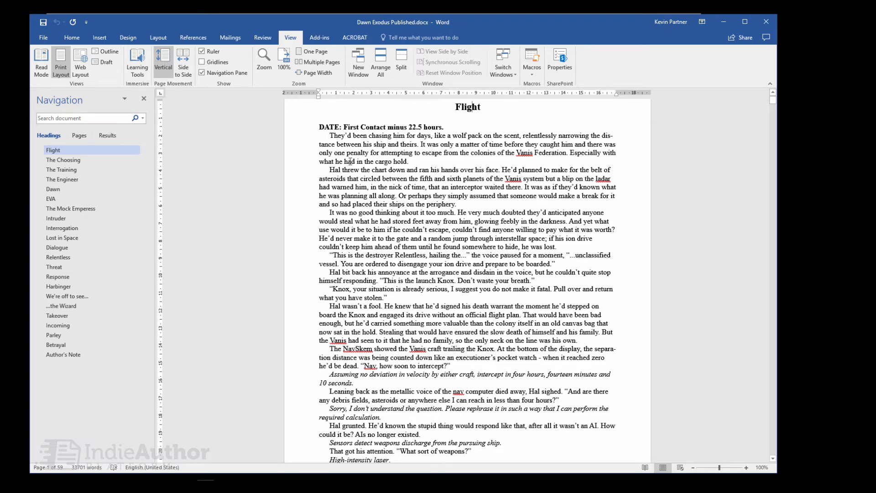
scroll(464, 282, down, 10)
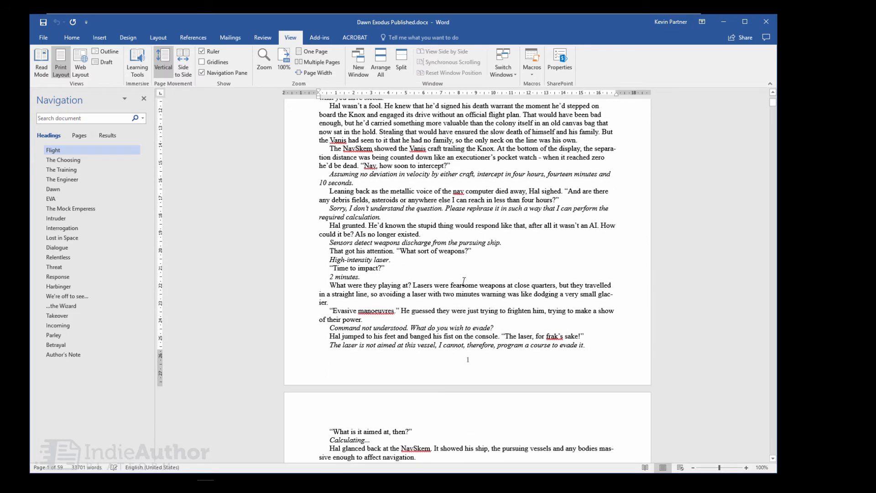
scroll(530, 167, up, 12)
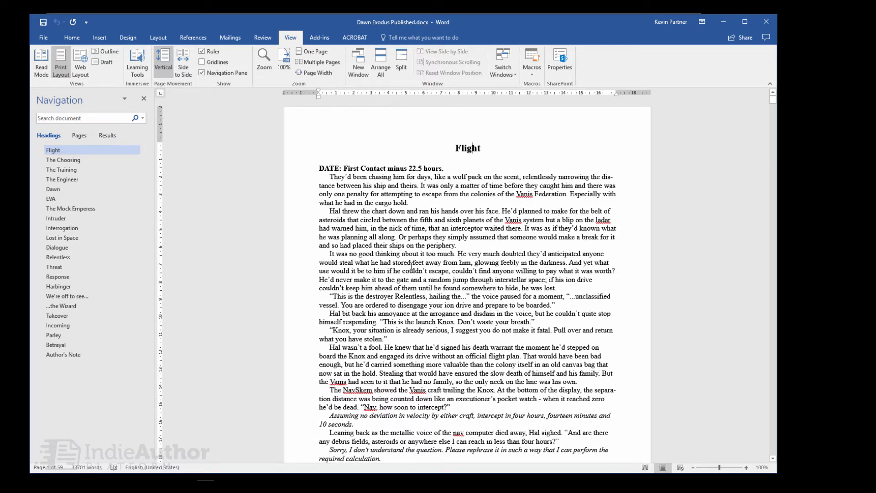
click(722, 23)
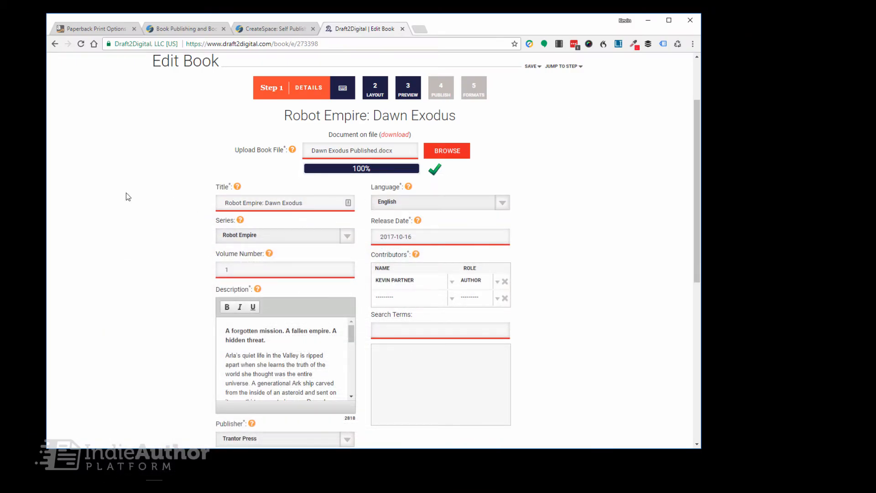
- Save the book details and continue to the Layout step
scroll(117, 225, down, 6)
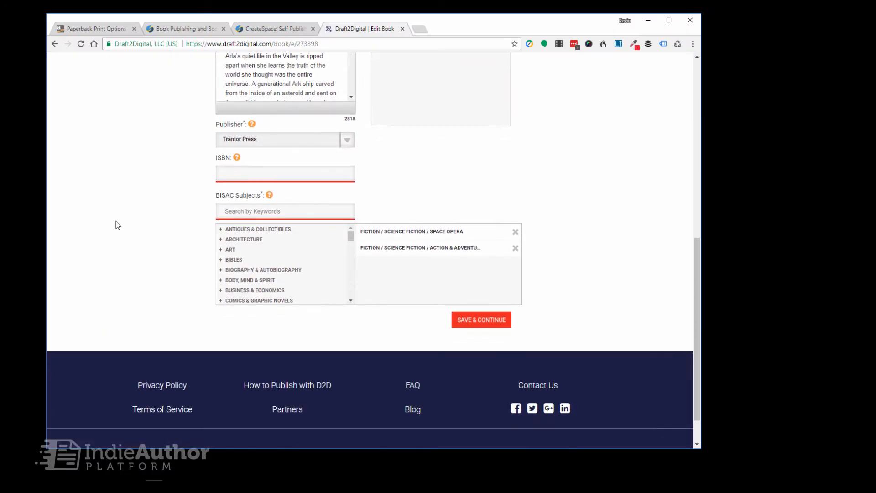
scroll(118, 225, down, 1)
click(497, 295)
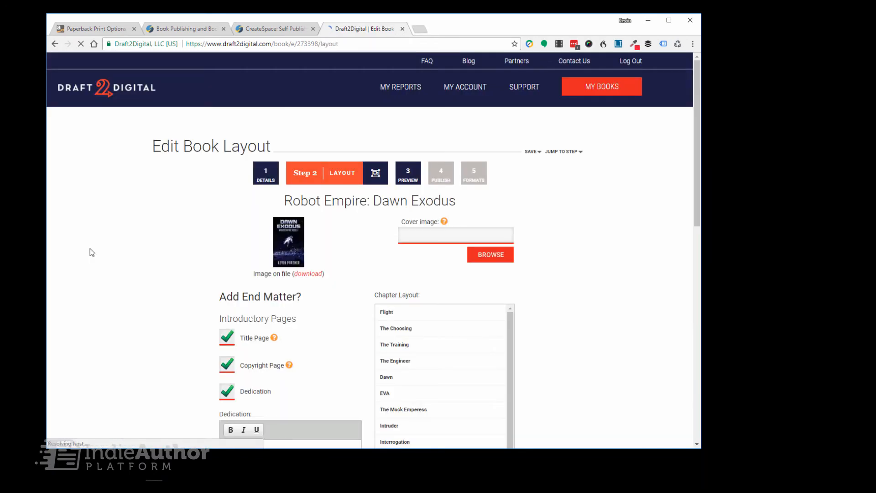
- Examine the detected chapter layout and the introductory and promotional end matter options for the book
scroll(116, 230, down, 2)
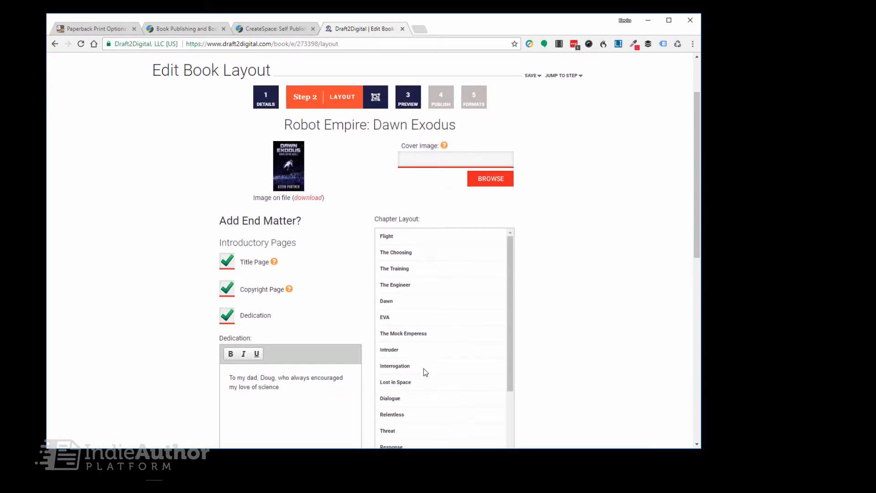
scroll(523, 333, down, 1)
scroll(525, 333, down, 1)
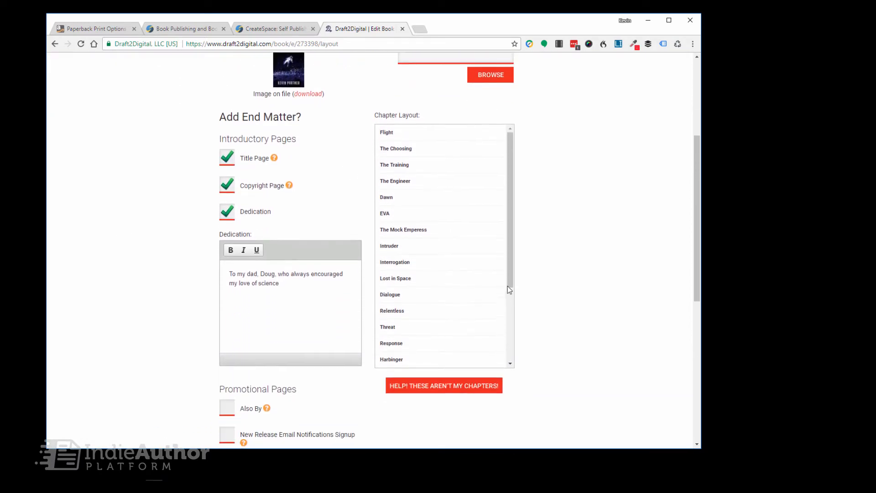
scroll(513, 320, down, 3)
scroll(513, 319, up, 3)
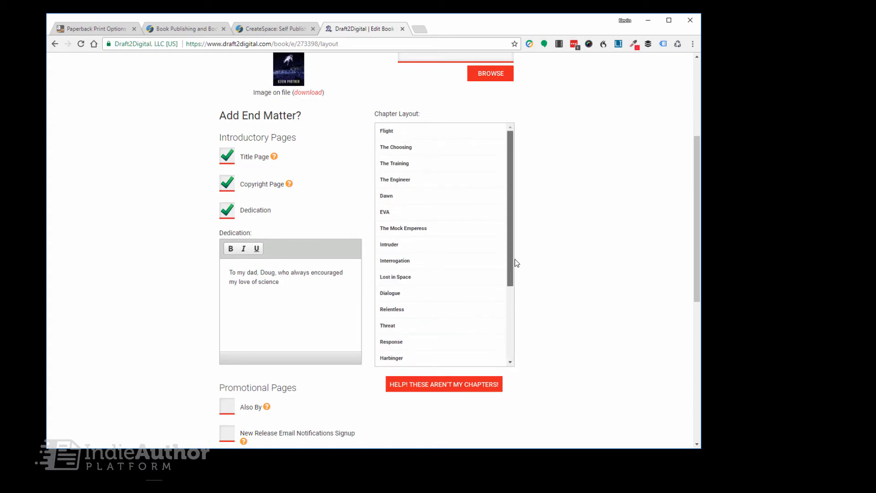
scroll(362, 214, up, 2)
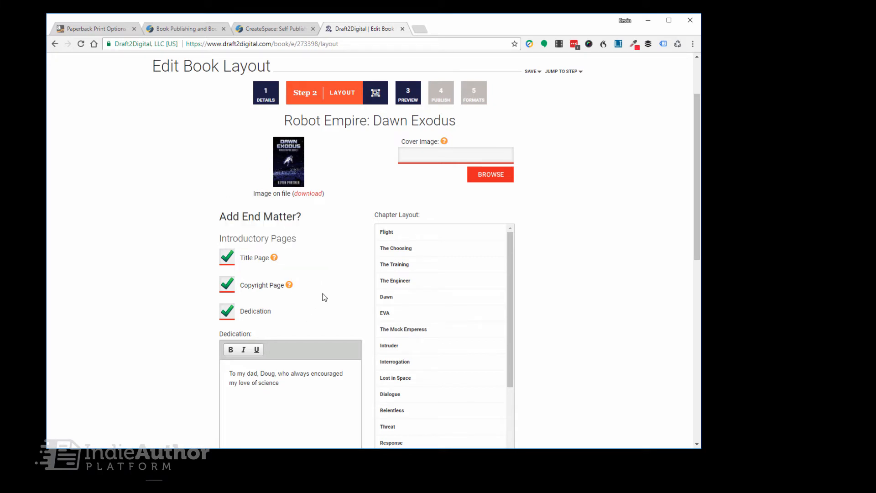
mouse_move(274, 259)
scroll(152, 295, down, 3)
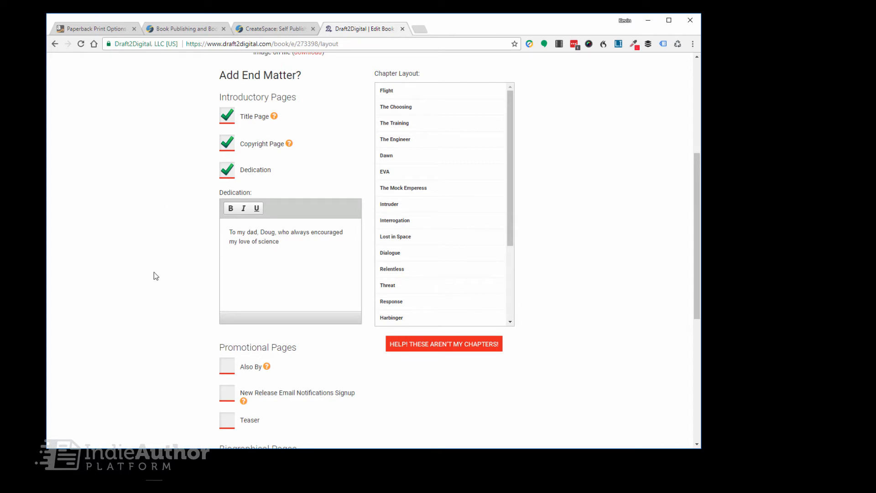
- Examine the introductory, promotional and biographical end matter options together with the rest of the detected chapter list
scroll(154, 273, down, 2)
scroll(384, 218, down, 4)
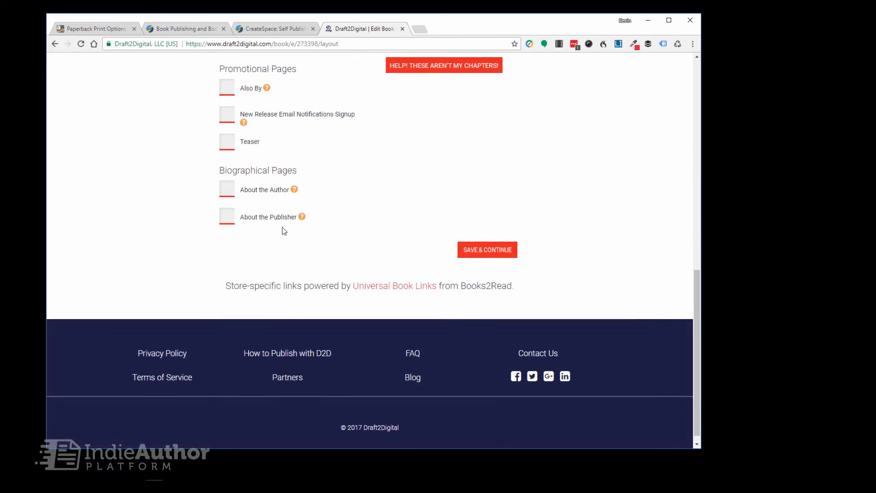
scroll(264, 227, up, 3)
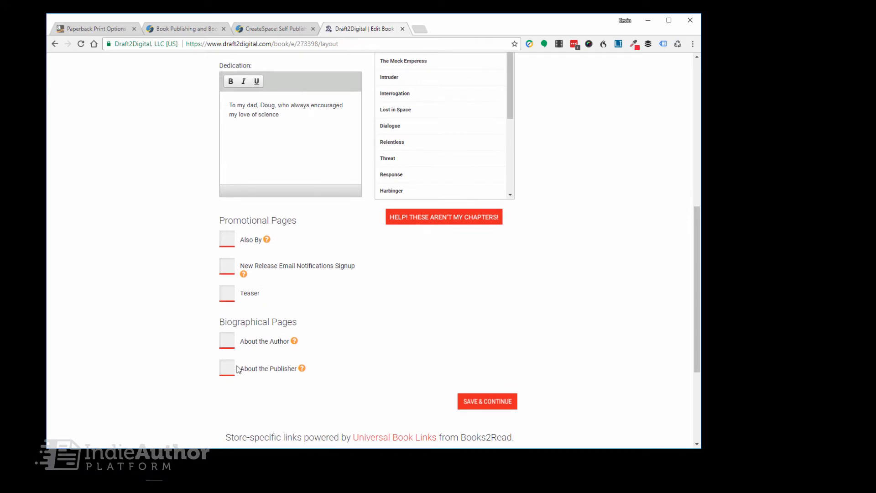
scroll(430, 168, down, 3)
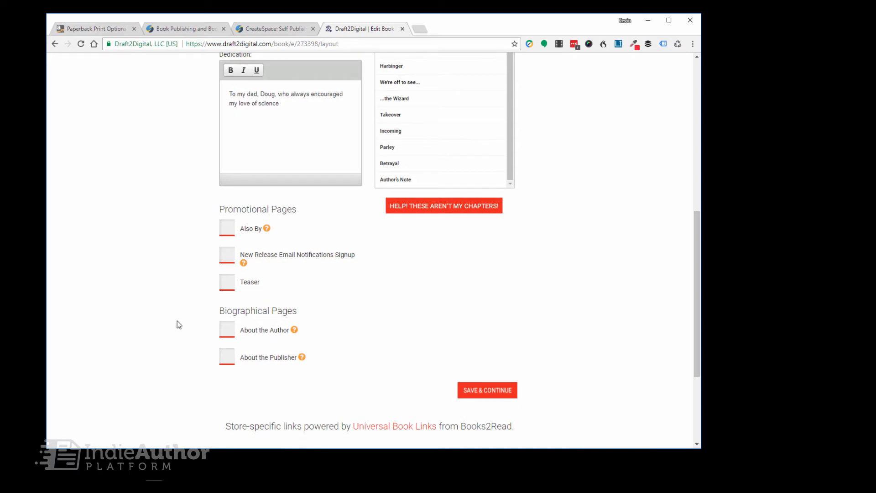
scroll(182, 326, up, 8)
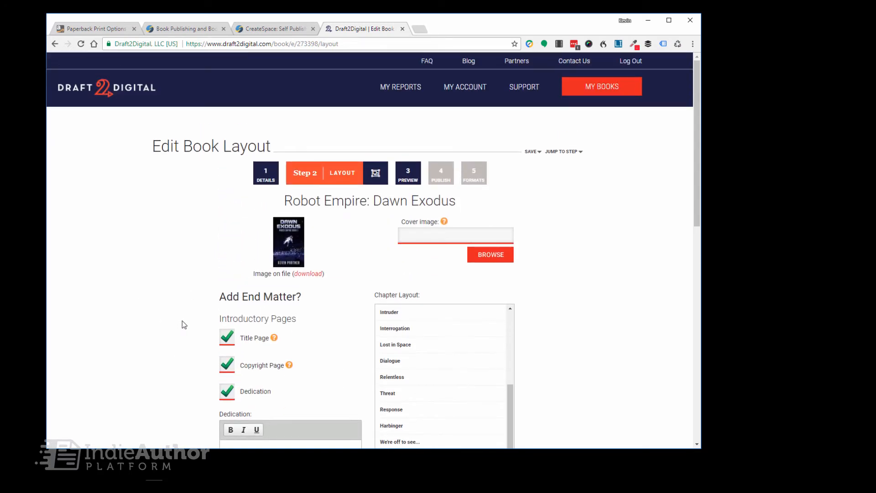
scroll(182, 320, down, 3)
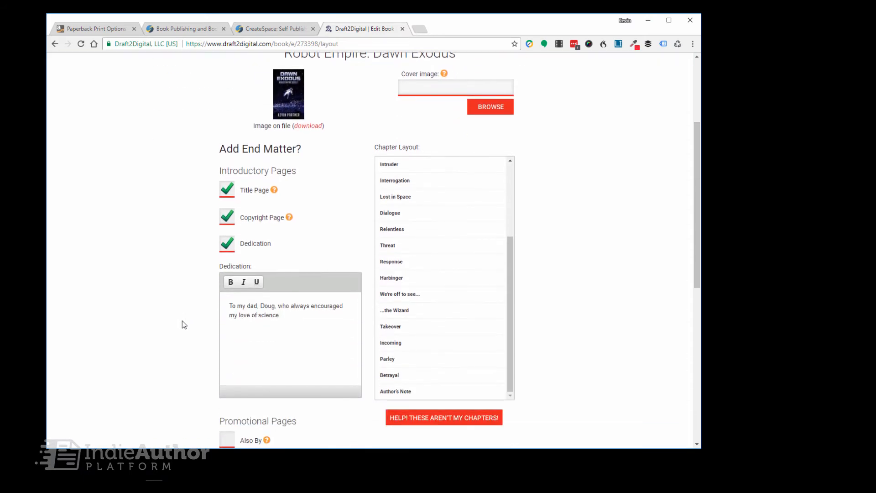
scroll(182, 320, up, 3)
scroll(182, 321, down, 4)
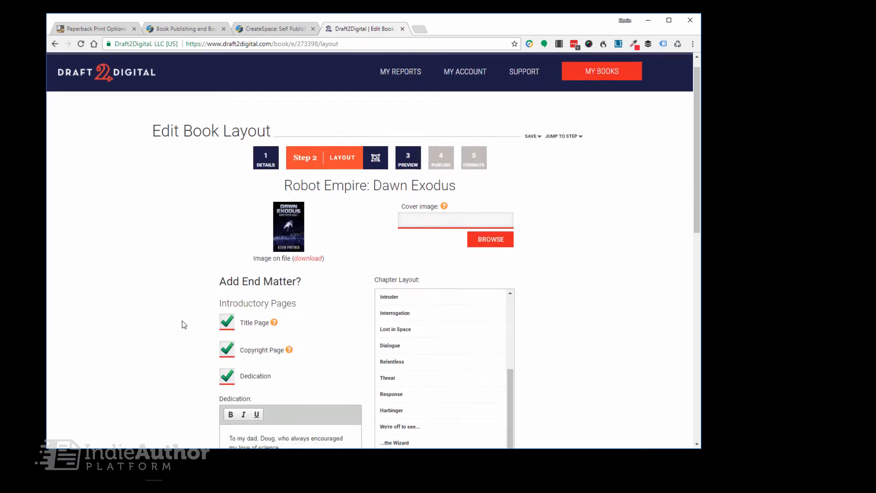
scroll(182, 325, down, 2)
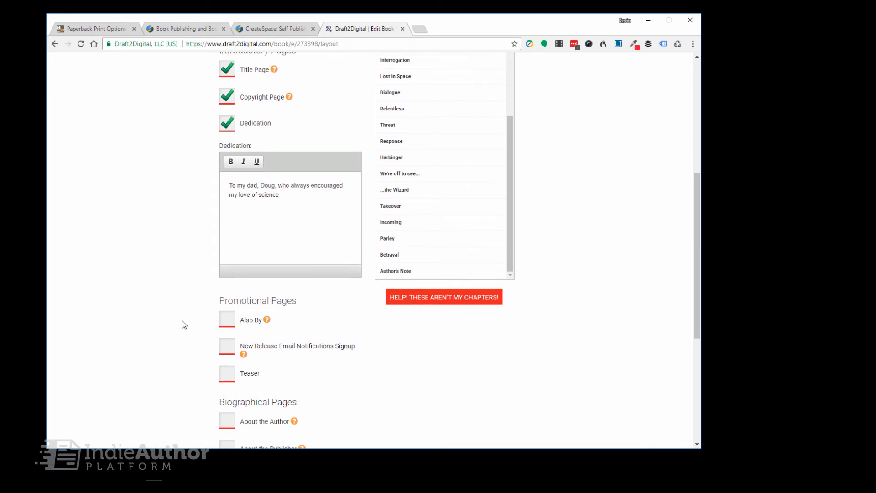
scroll(182, 320, up, 5)
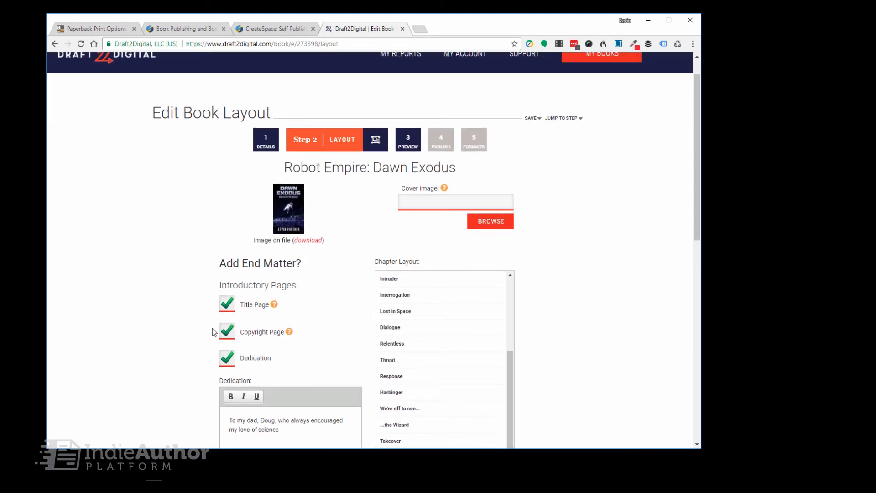
- Save the book layout with the title page, copyright page and dedication included, and continue to the Preview step
scroll(174, 307, down, 1)
scroll(448, 295, down, 9)
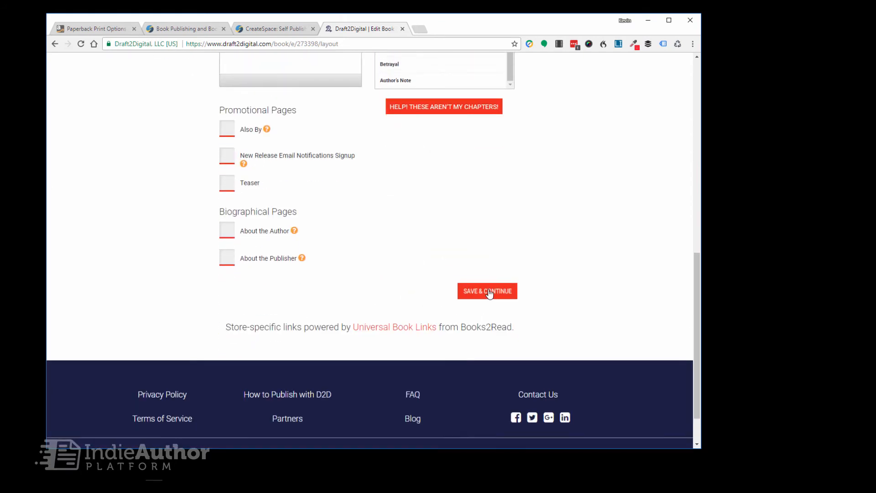
click(488, 293)
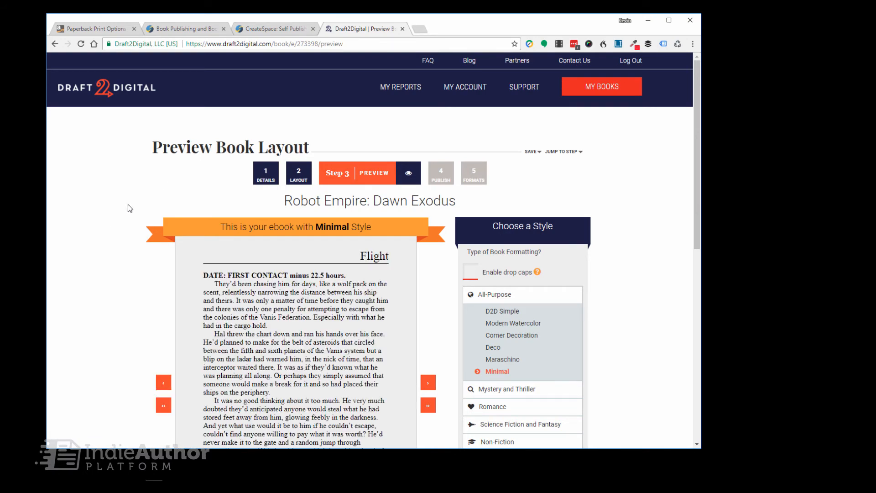
- Mark the manuscript as reviewed and approved for release, and withdraw that approval again
scroll(122, 208, down, 3)
scroll(123, 208, down, 3)
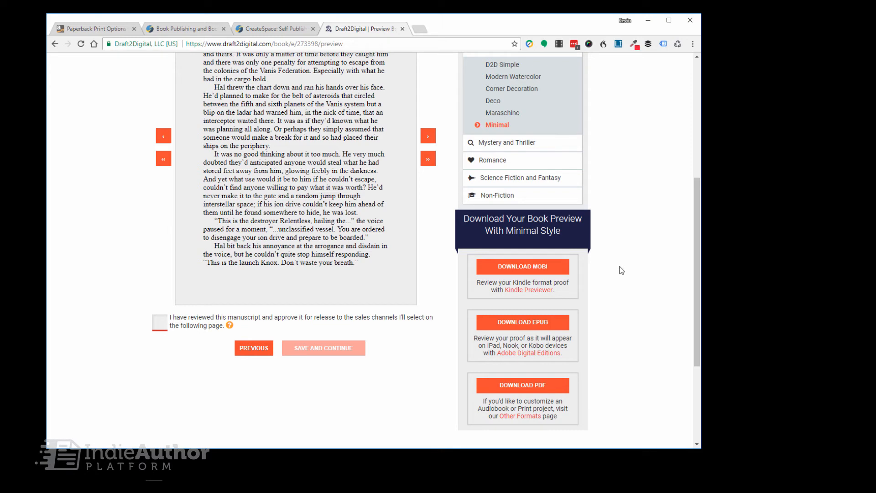
scroll(301, 274, down, 1)
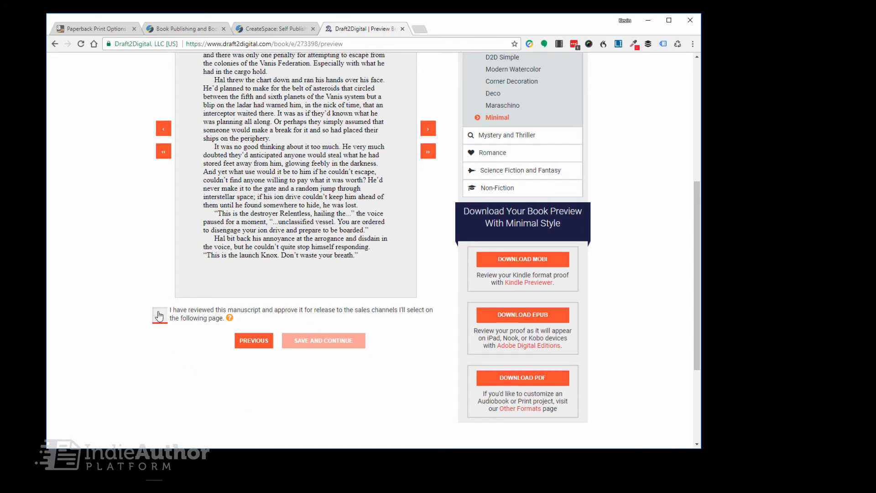
click(159, 316)
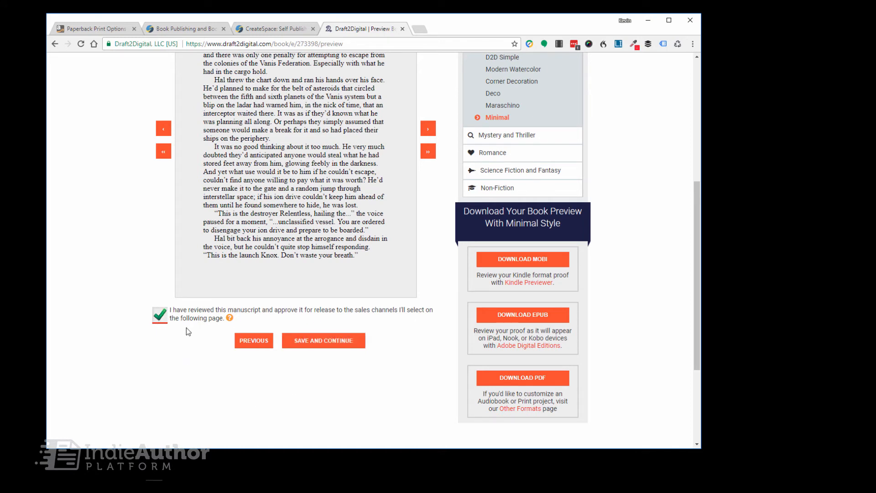
click(162, 316)
- Try the Heraldic style from the Science Fiction and Fantasy group on the book preview
scroll(383, 340, up, 4)
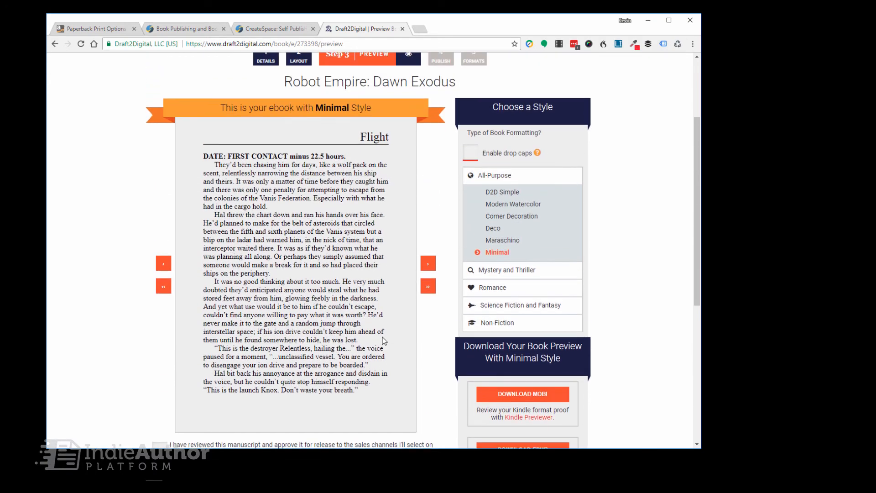
scroll(286, 333, down, 3)
scroll(286, 334, down, 1)
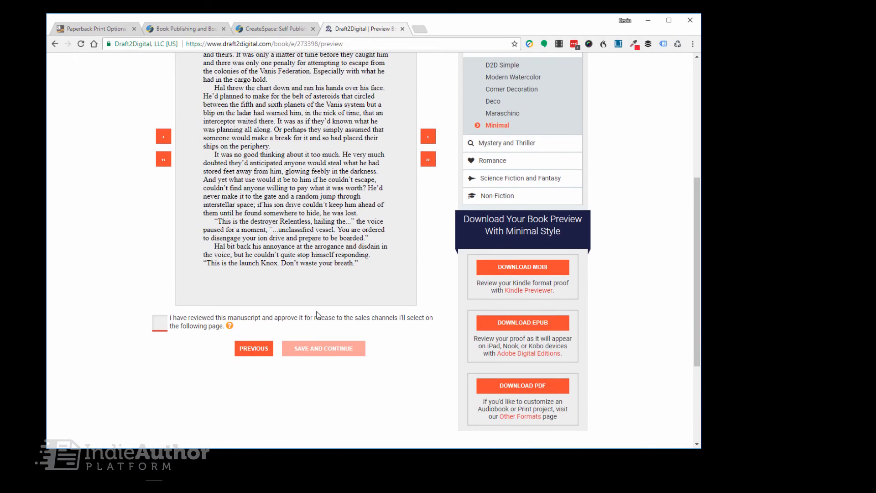
scroll(355, 315, up, 3)
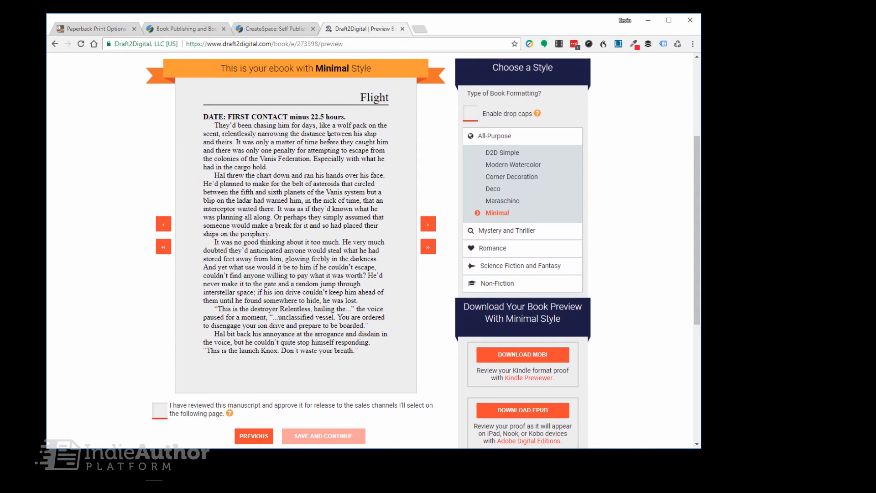
scroll(376, 204, up, 1)
scroll(376, 204, up, 1)
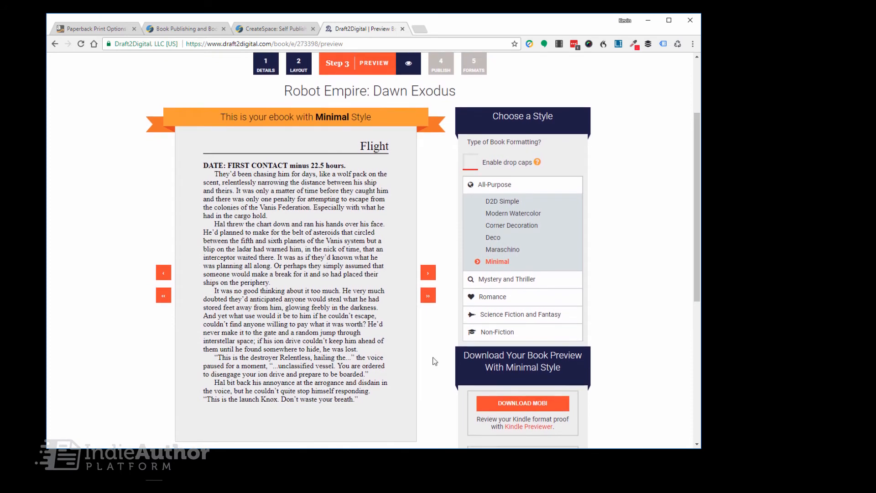
click(472, 315)
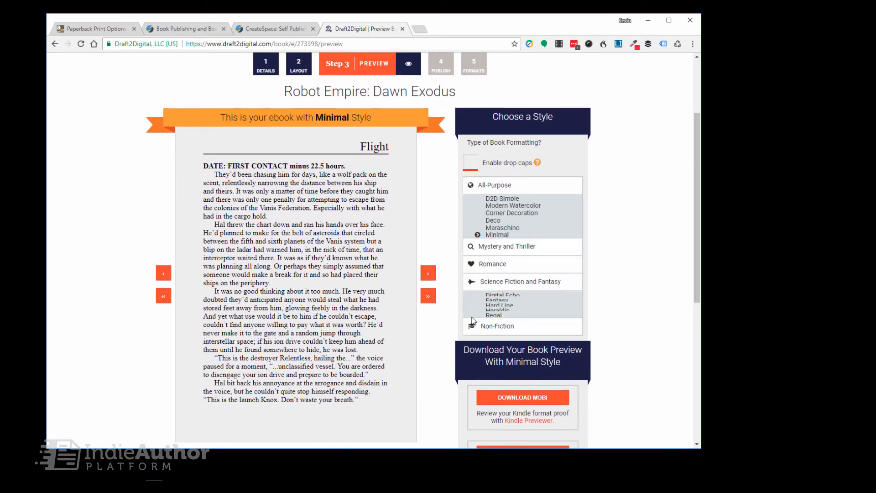
click(504, 294)
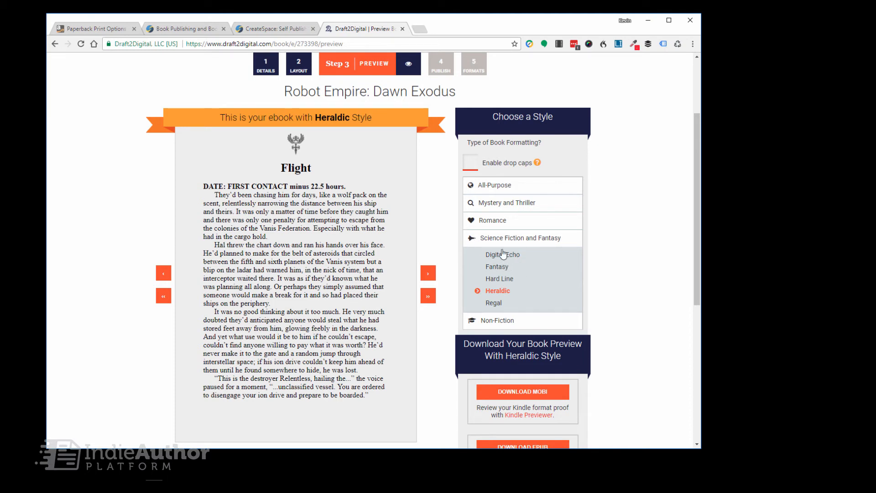
- Toggle drop caps on and off, and switch the book back to the All-Purpose Minimal style
click(474, 163)
click(474, 163)
click(481, 187)
click(497, 263)
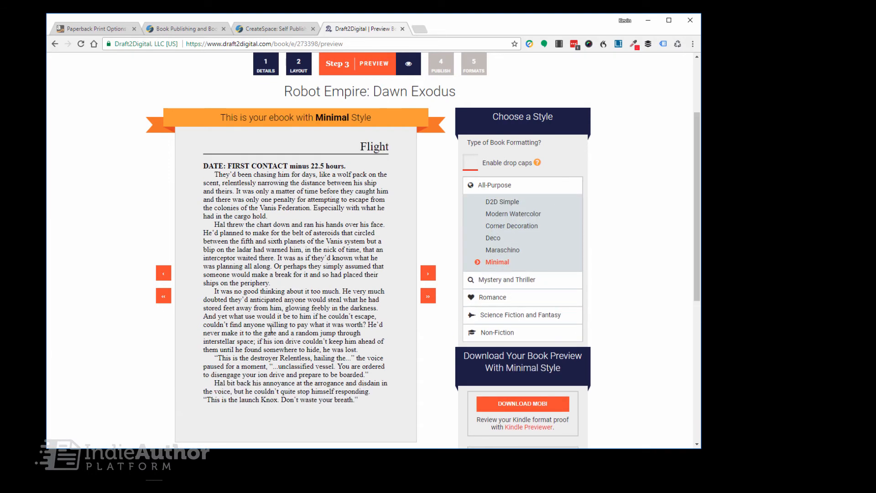
- Page forward through the Flight chapter in the ebook preview to the start of The Choosing
click(429, 273)
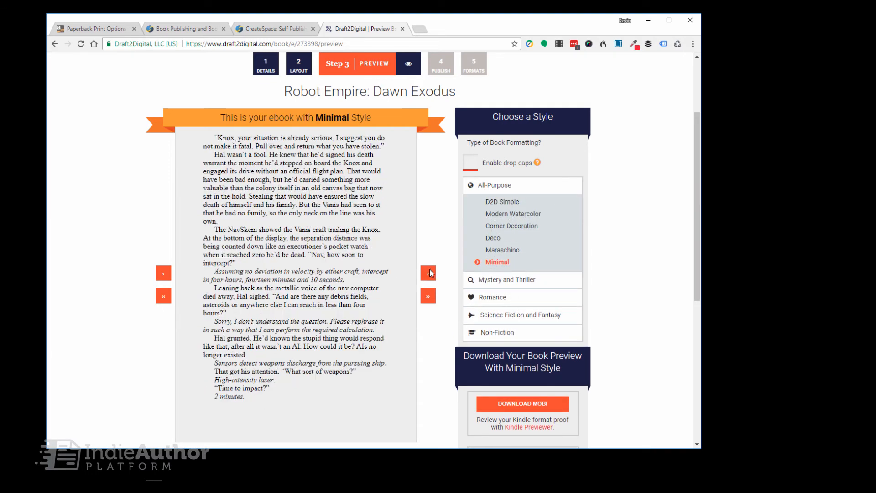
click(429, 273)
click(429, 273)
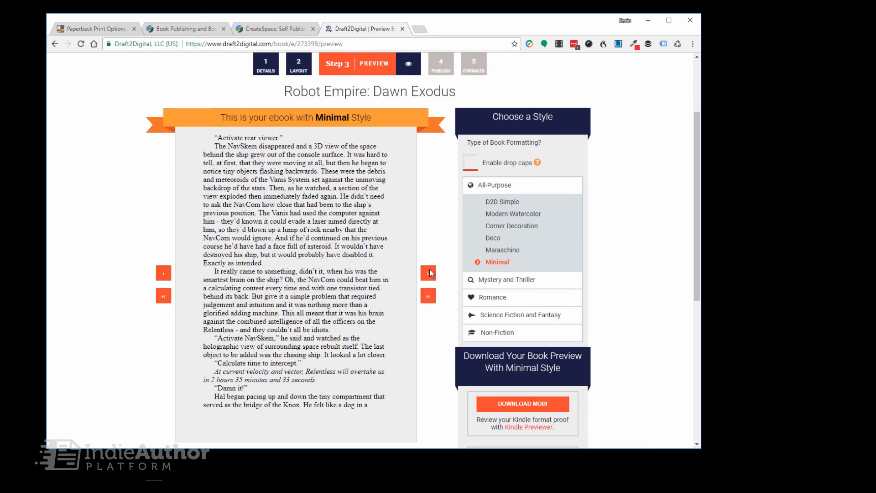
click(429, 273)
click(429, 273)
click(429, 273)
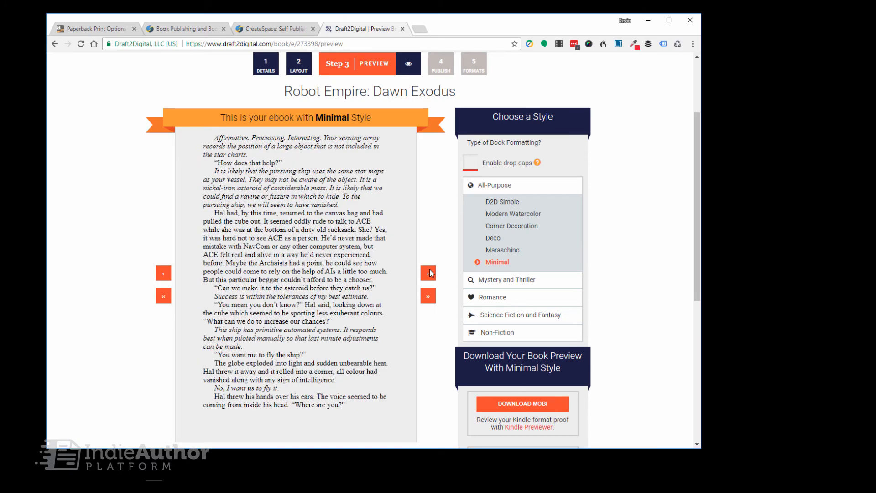
click(429, 273)
click(429, 273)
- Examine the preview of The Choosing, the manuscript approval option and the MOBI, EPUB and PDF download choices
scroll(339, 295, down, 3)
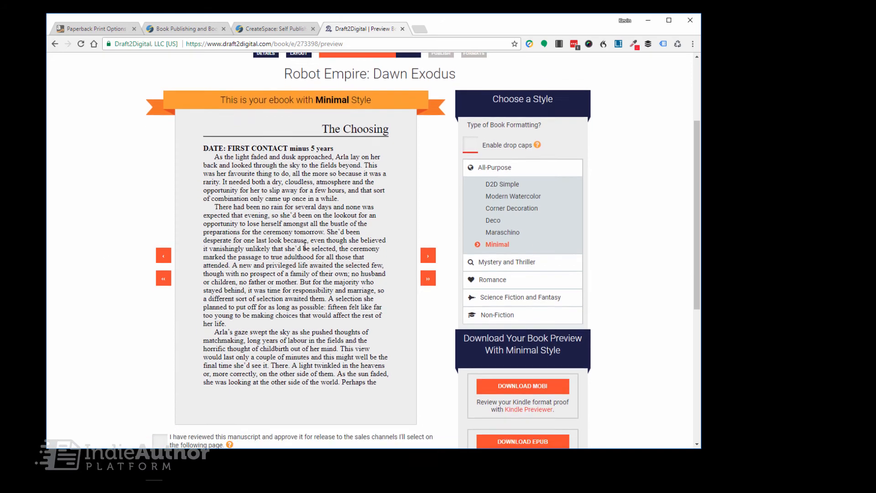
scroll(338, 295, up, 3)
scroll(339, 296, down, 2)
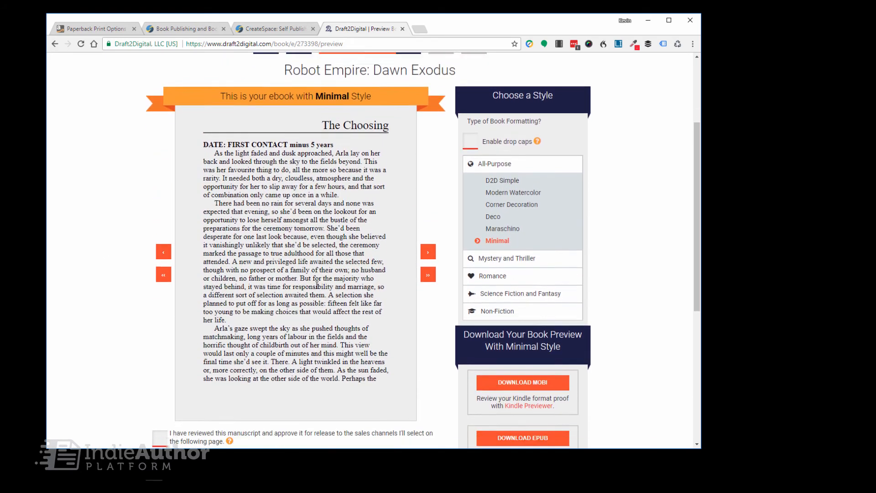
scroll(320, 288, up, 1)
scroll(317, 285, down, 1)
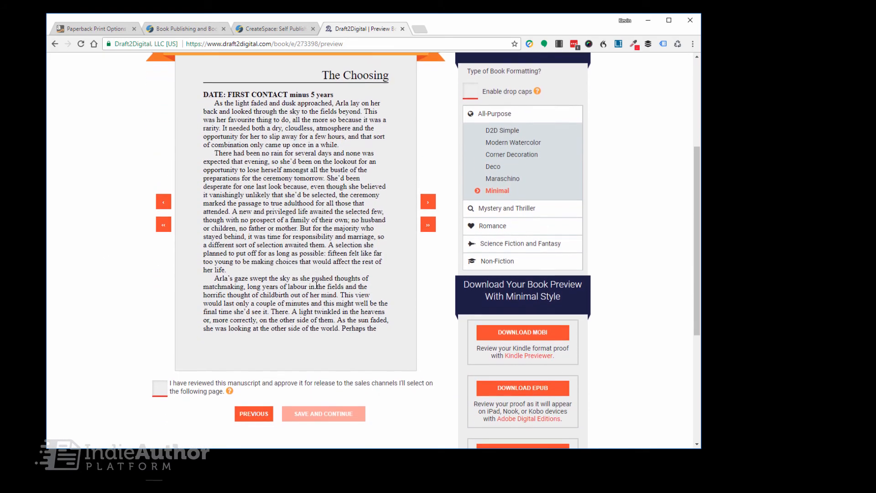
scroll(316, 285, up, 2)
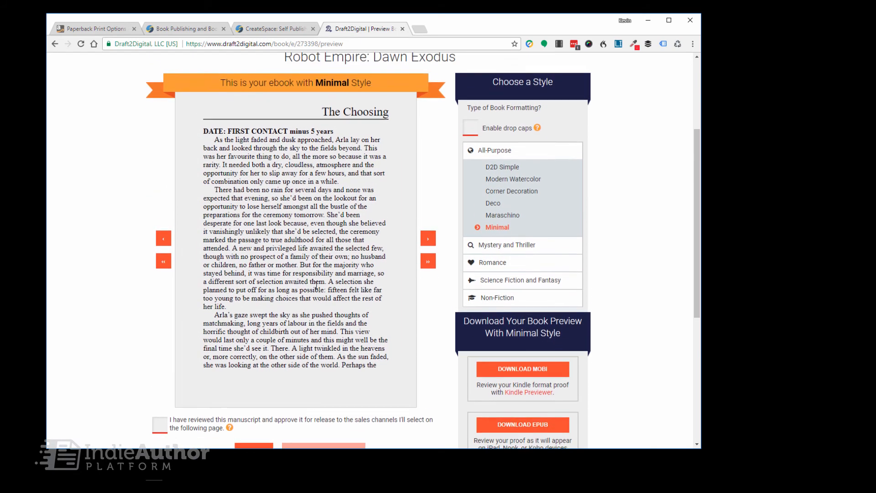
scroll(303, 288, down, 1)
scroll(303, 289, down, 4)
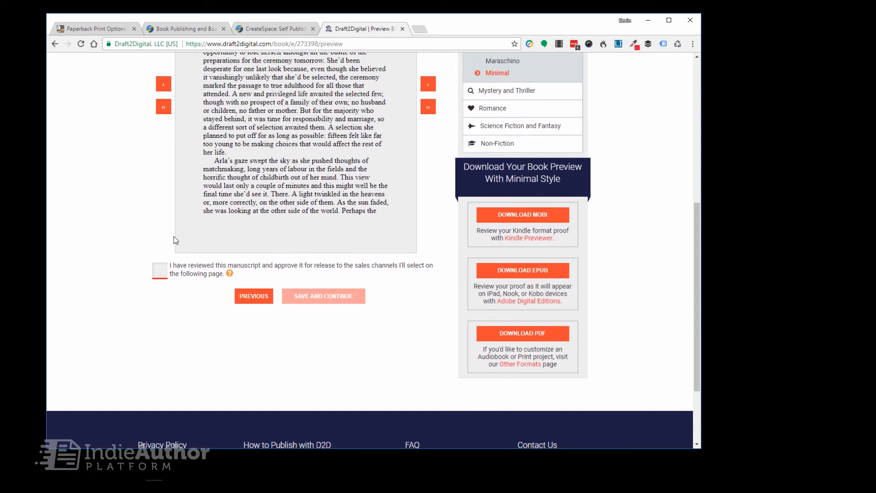
scroll(287, 160, up, 1)
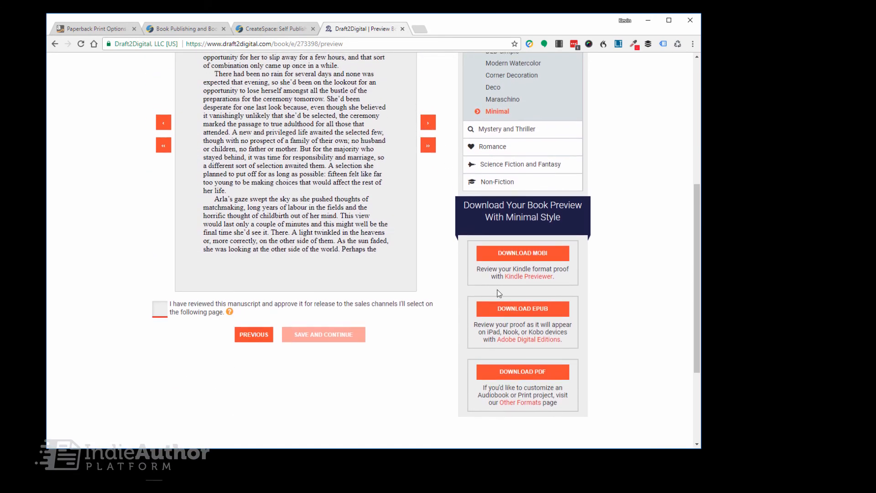
scroll(194, 196, up, 3)
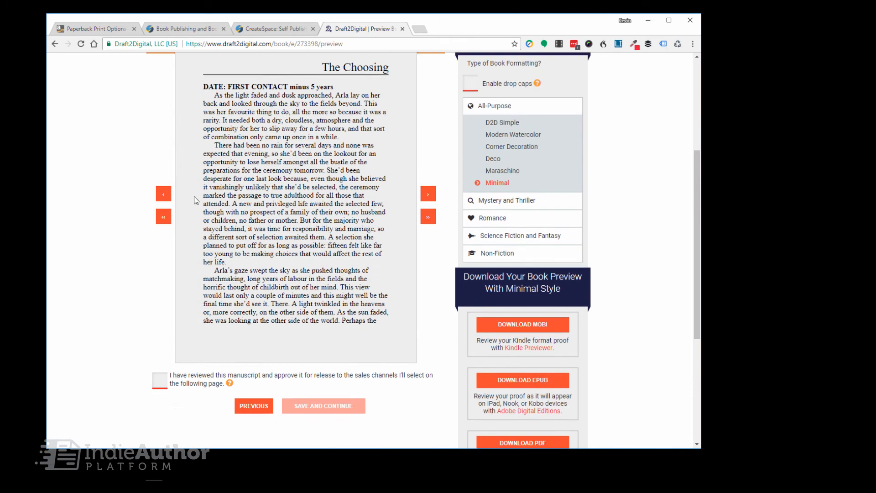
scroll(193, 196, down, 3)
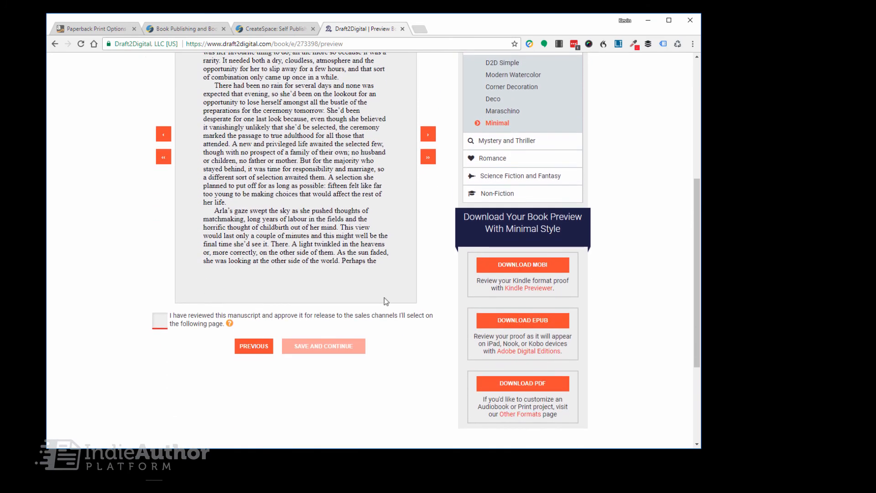
- Go to the Other Formats page and set the paperback PDF's book size to 5x8
click(521, 414)
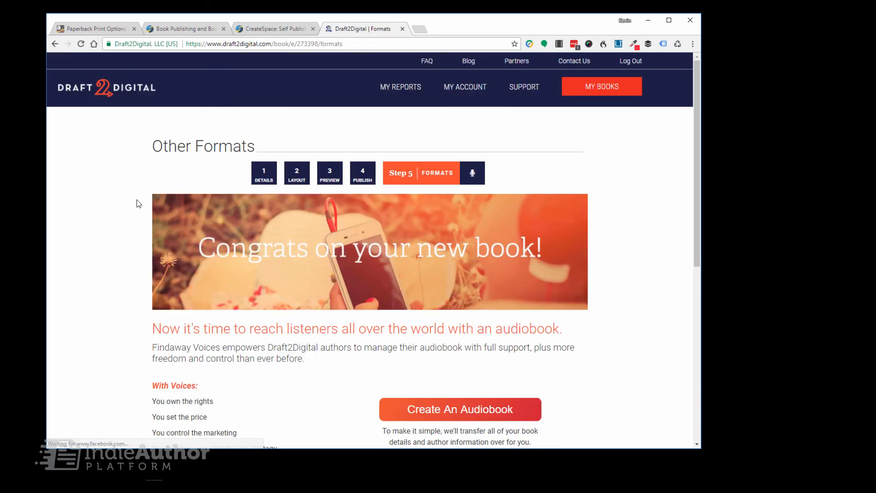
scroll(119, 188, down, 4)
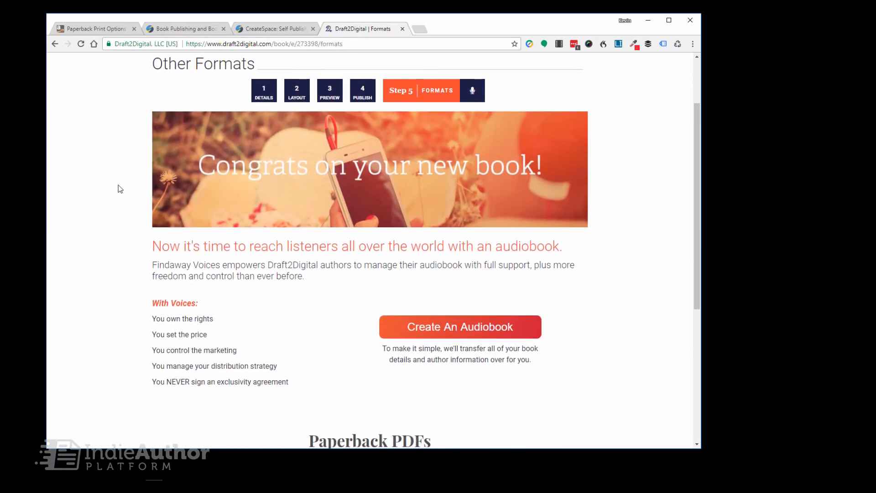
scroll(117, 185, down, 3)
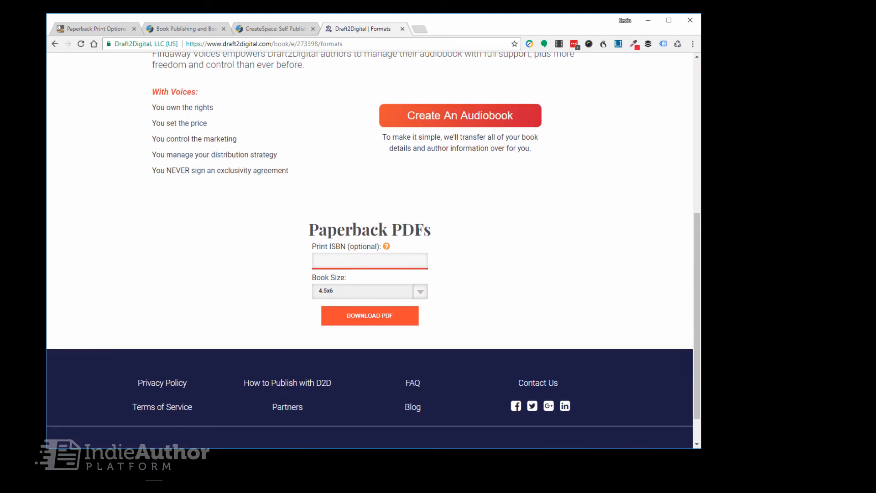
click(421, 292)
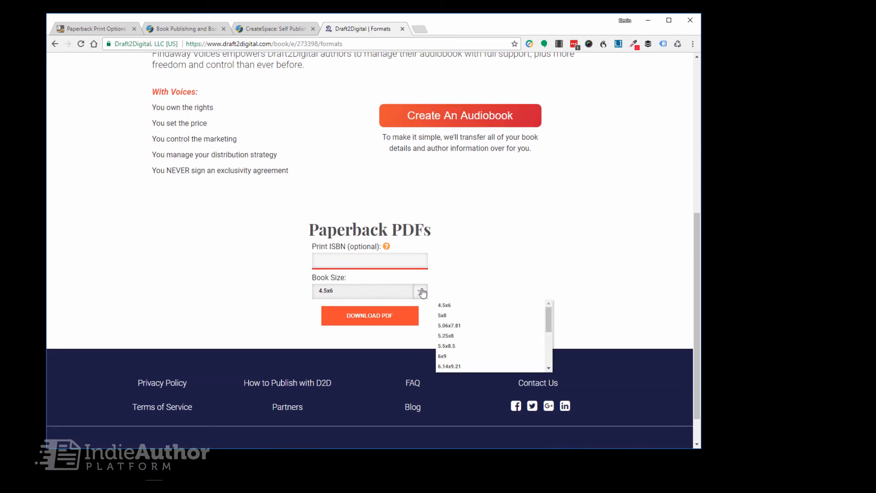
click(443, 316)
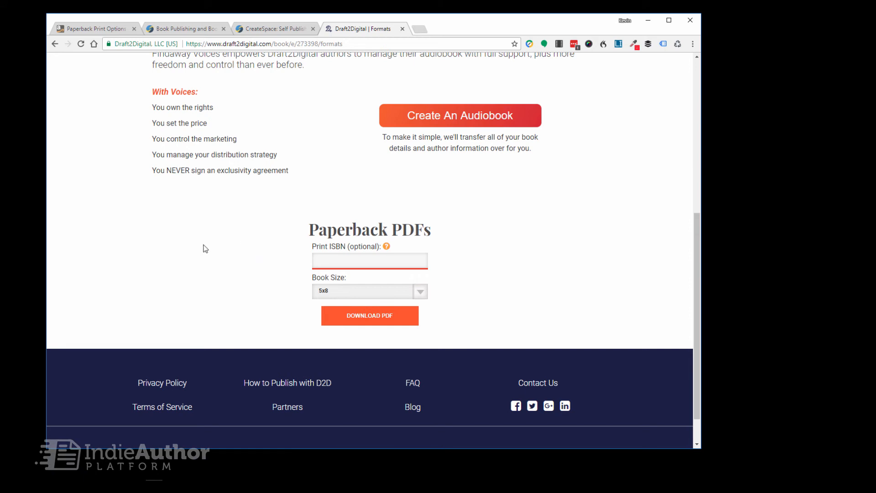
- Download the paperback PDF with the print ISBN left blank, and open it in Adobe Acrobat Reader
scroll(205, 249, up, 5)
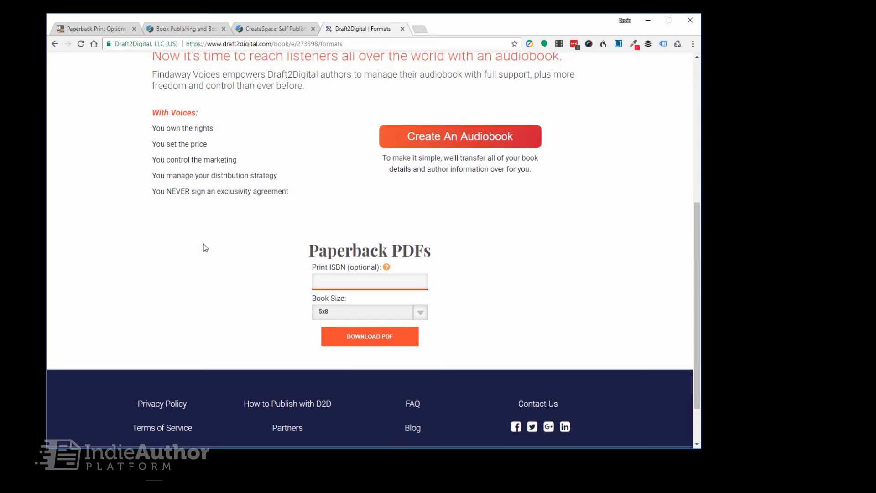
scroll(204, 248, down, 3)
scroll(205, 248, down, 2)
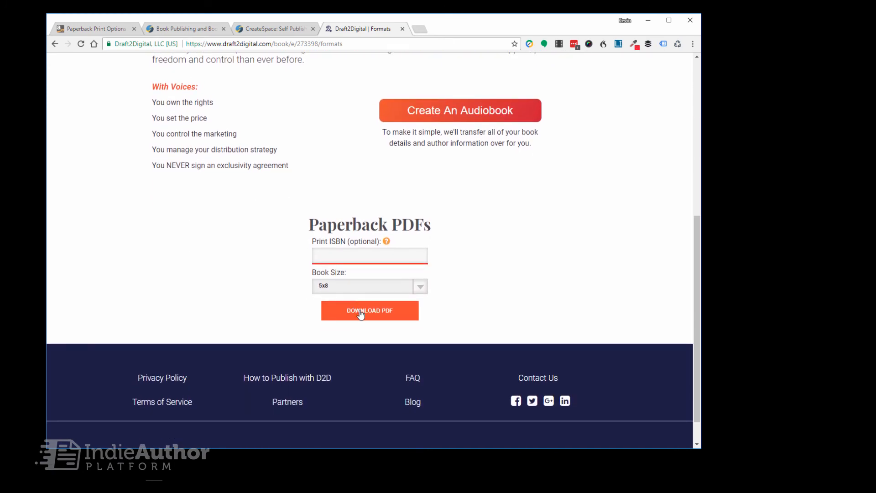
click(357, 312)
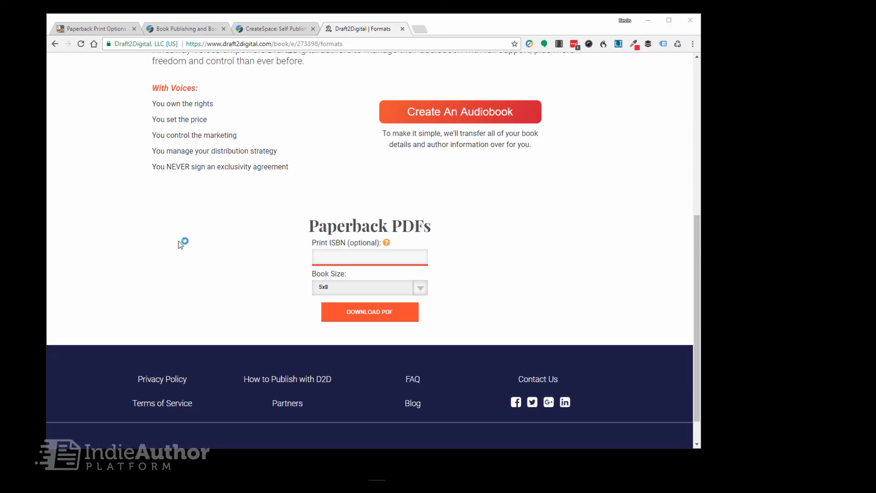
drag(0, 27, 548, 18)
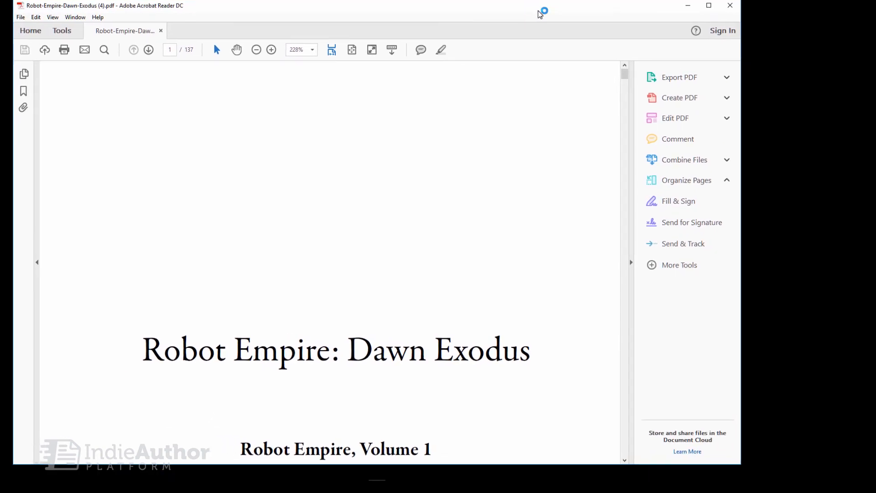
- Reduce the PDF's zoom to show more of each page, and review the front matter and opening Flight pages up to PDF page 7
click(256, 49)
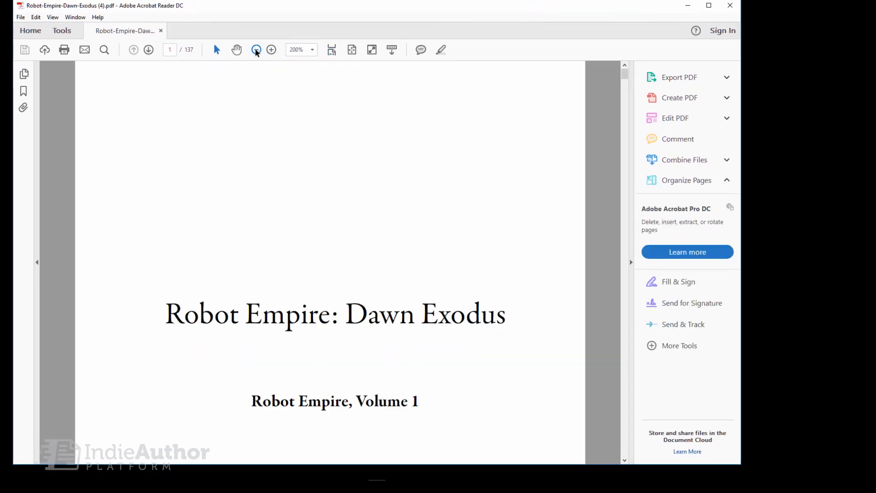
click(257, 50)
click(257, 50)
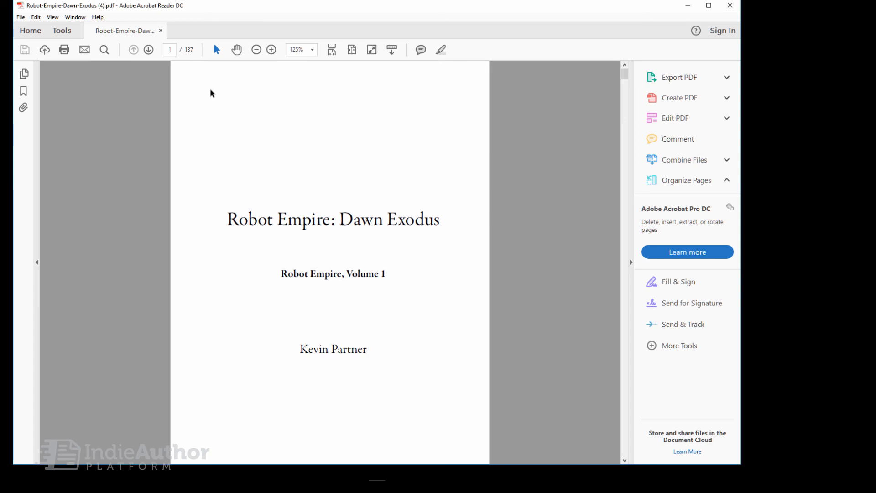
click(256, 50)
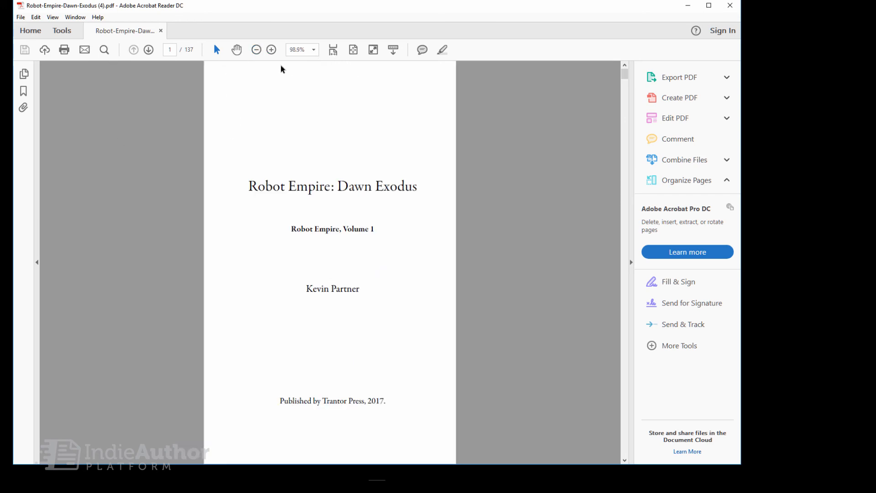
click(148, 50)
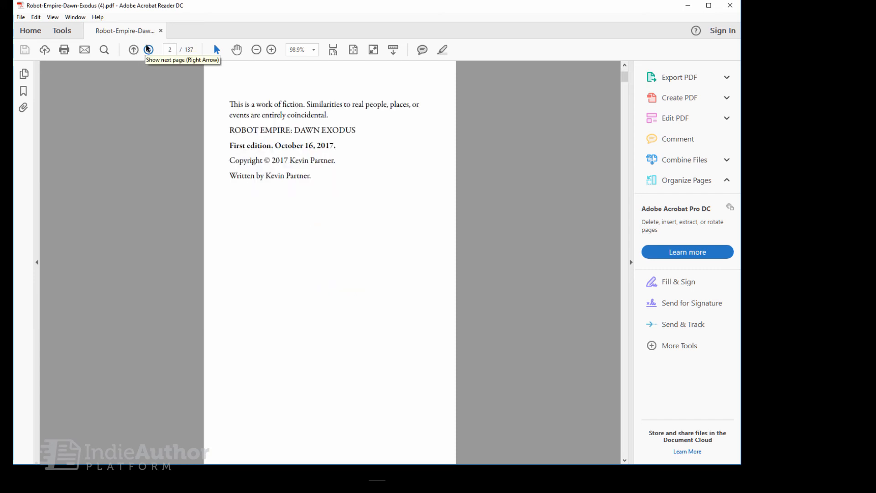
click(148, 49)
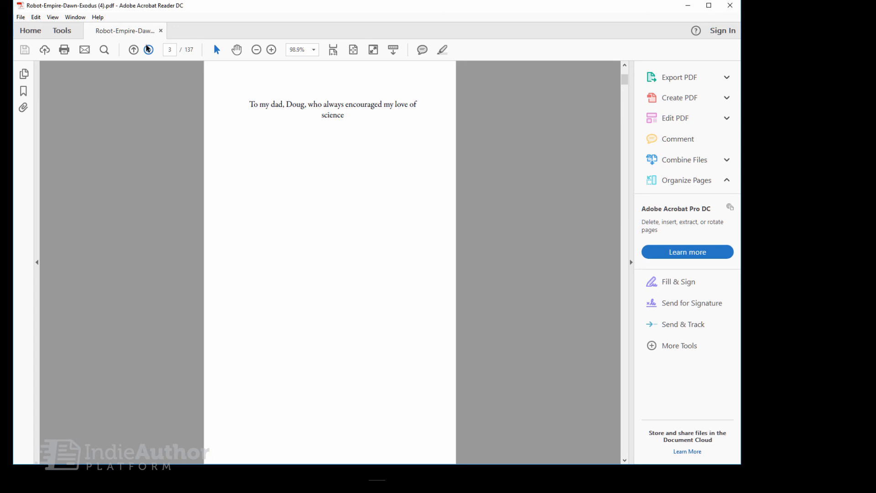
click(150, 51)
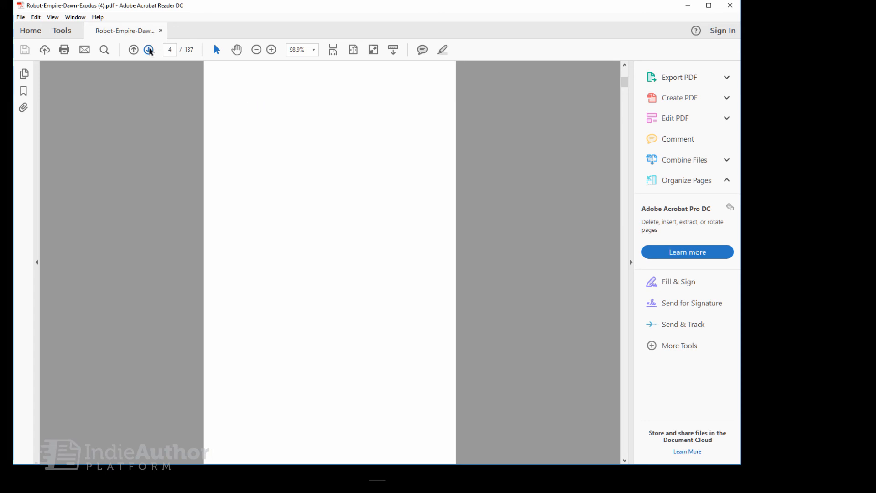
click(150, 51)
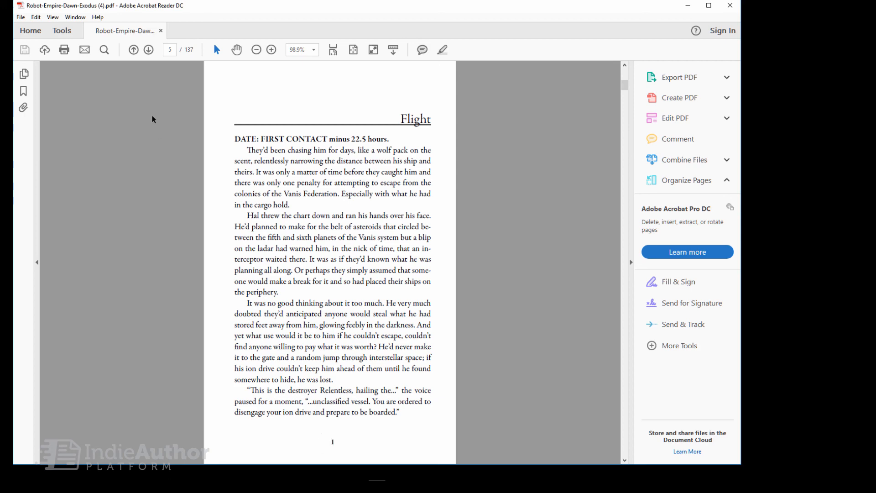
click(146, 51)
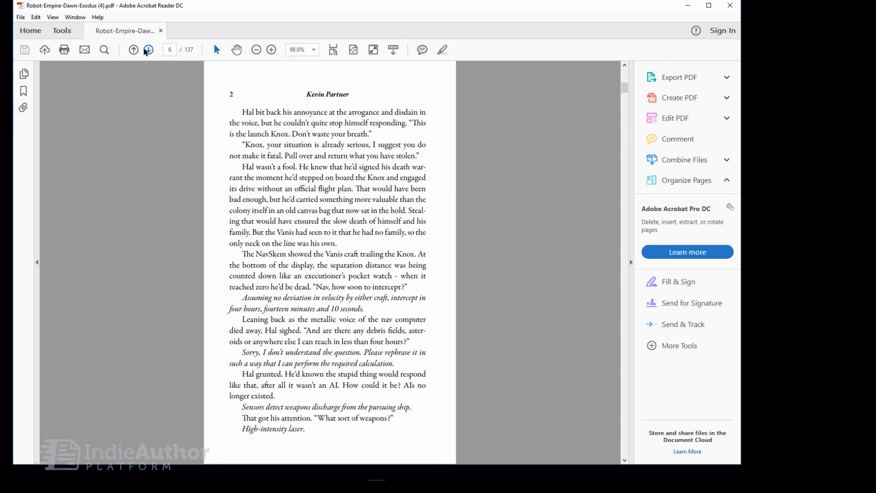
click(147, 50)
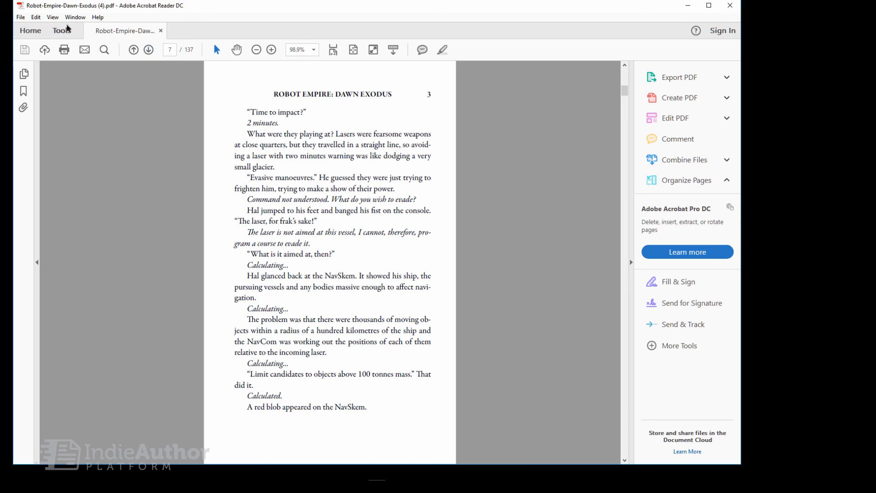
- Show the PDF in Two Page View and page forward to the start of The Choosing chapter
click(53, 17)
mouse_move(89, 67)
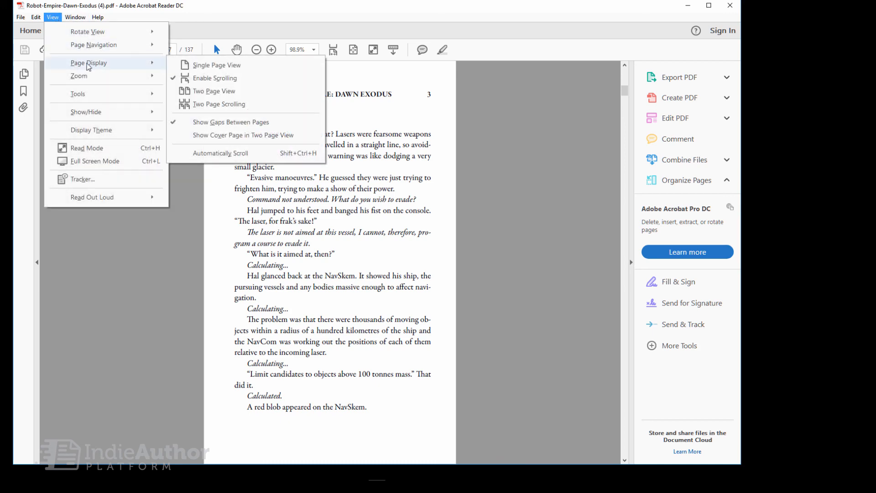
click(213, 91)
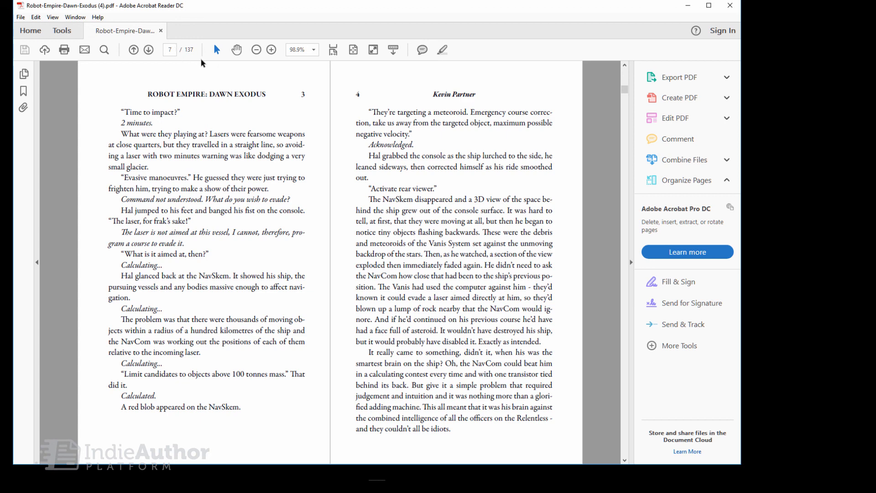
click(148, 49)
click(149, 49)
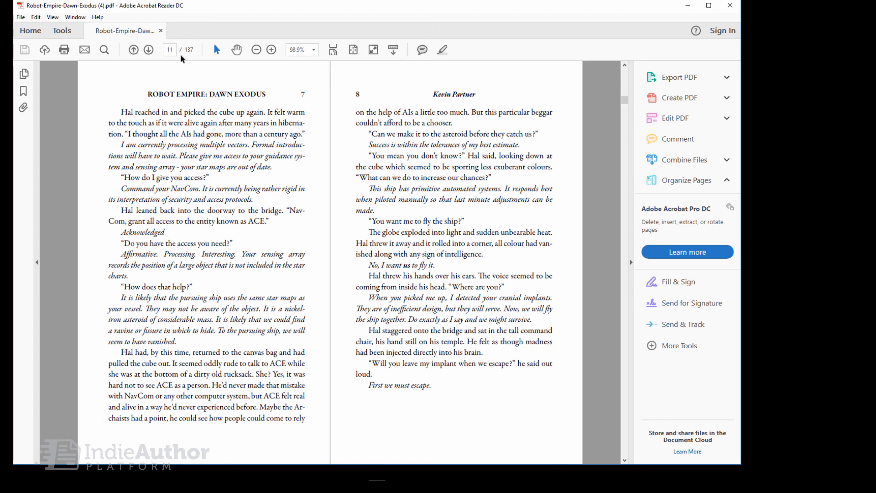
click(150, 51)
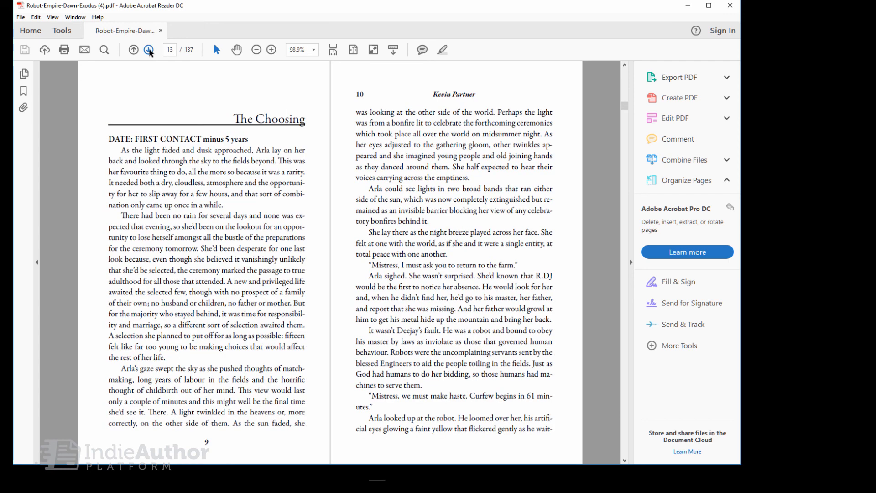
- Page on through The Choosing to the opening of The Training, checking the spreads around the chapter break
click(151, 52)
click(149, 50)
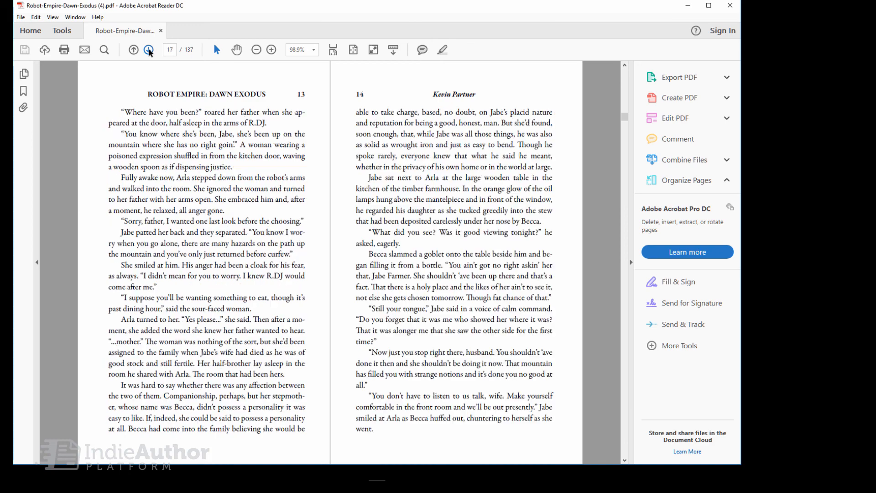
click(148, 50)
click(148, 49)
click(149, 50)
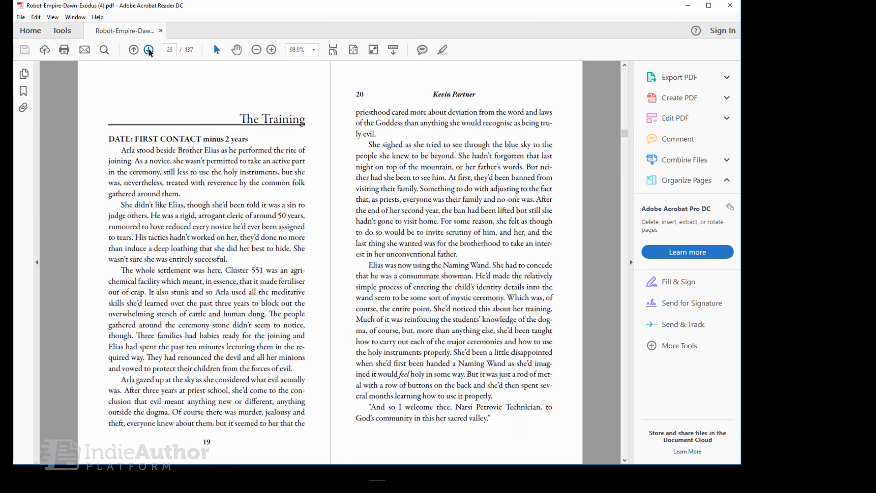
click(149, 50)
click(149, 49)
click(133, 50)
click(134, 50)
click(133, 50)
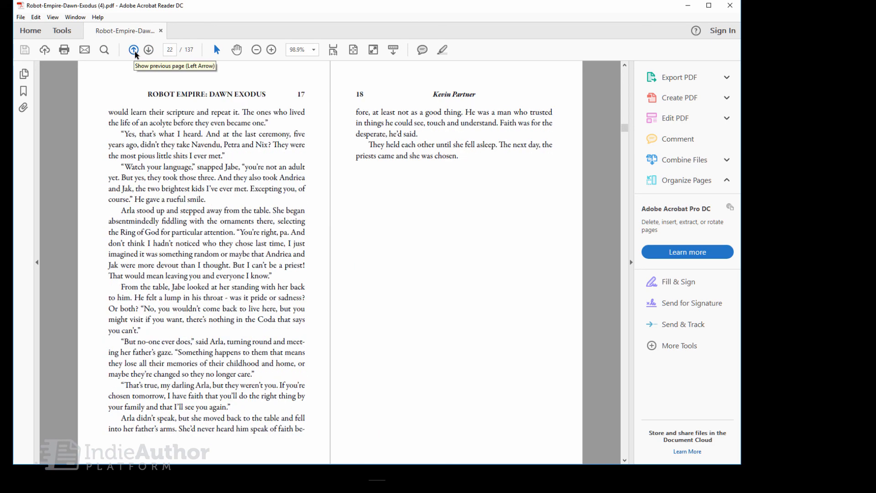
click(148, 51)
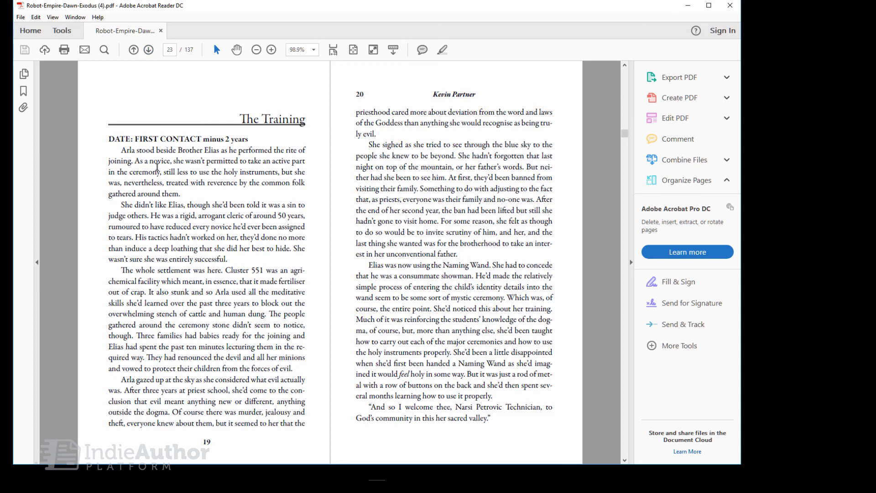